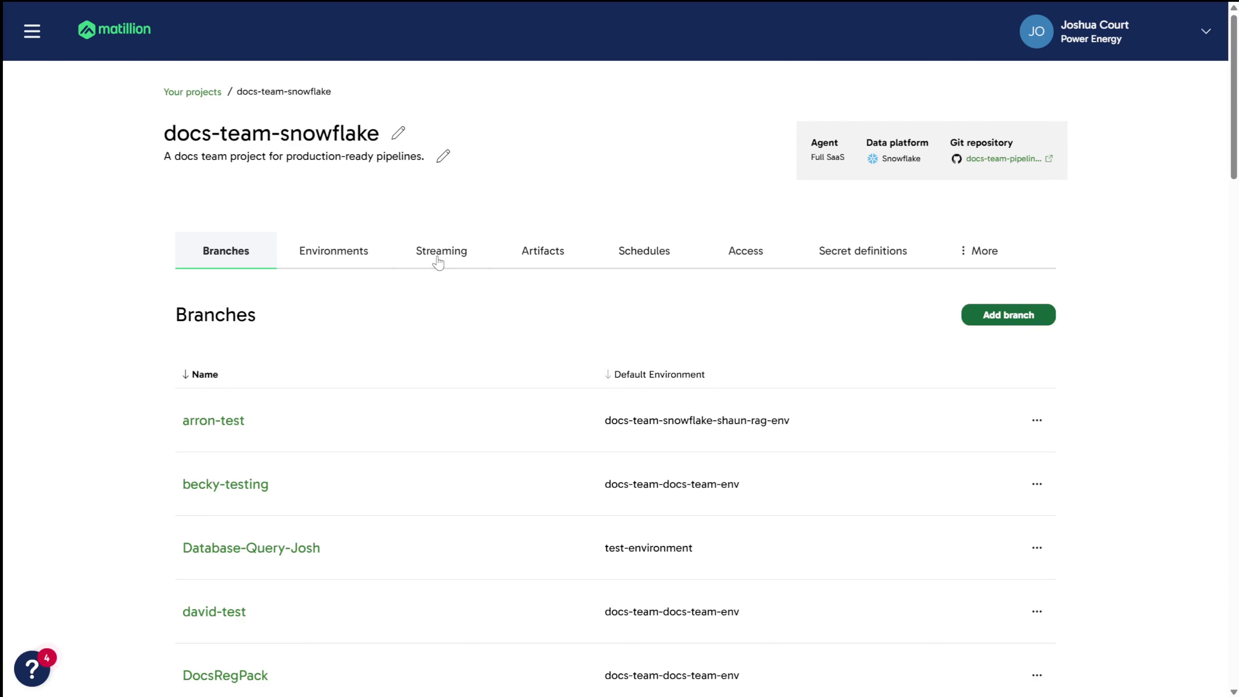
left_click(438, 262)
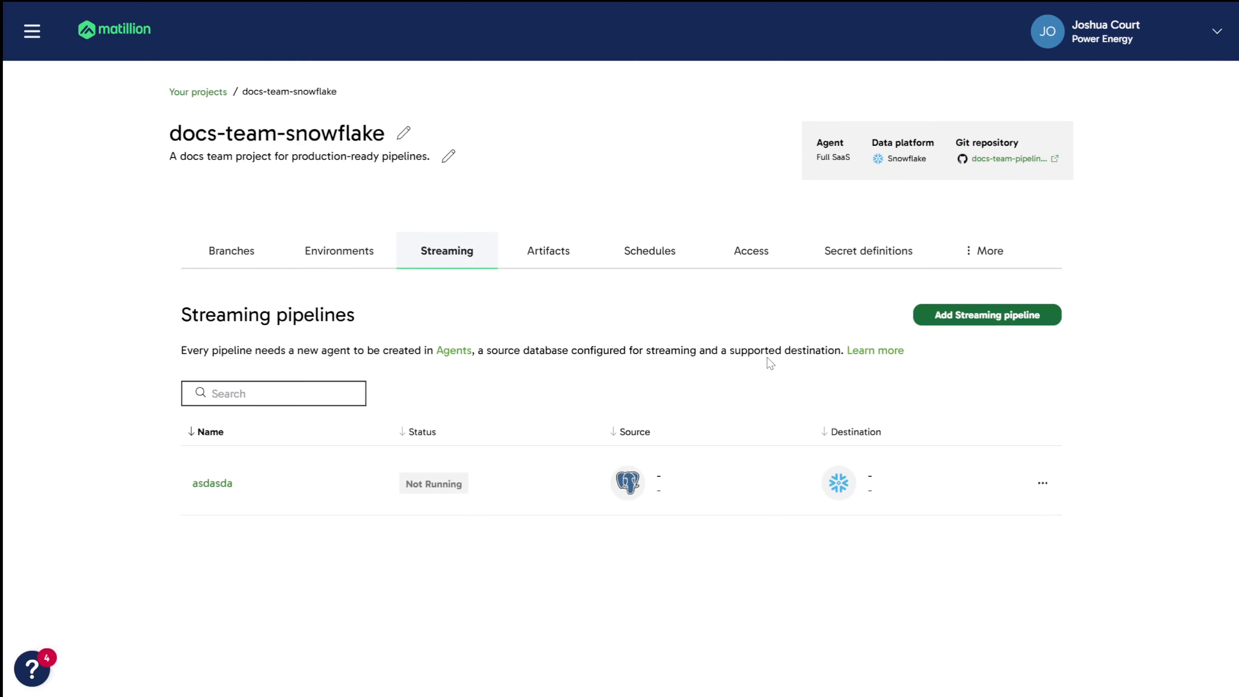
left_click(1014, 249)
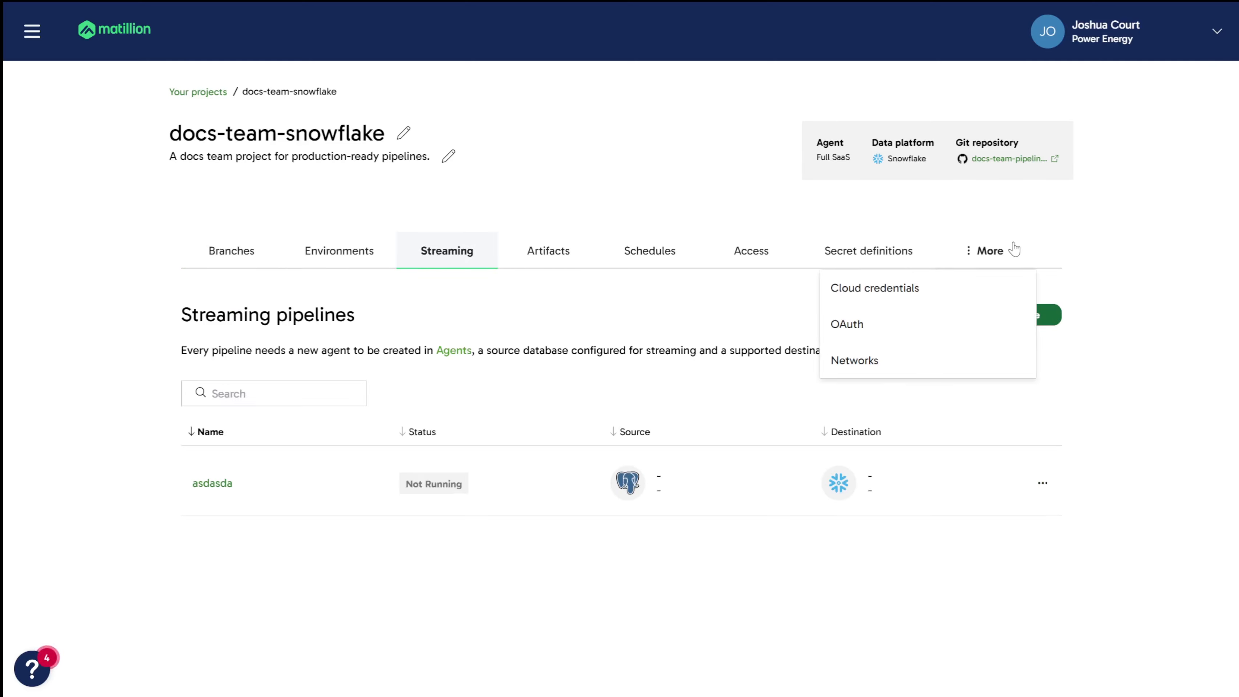
left_click(670, 253)
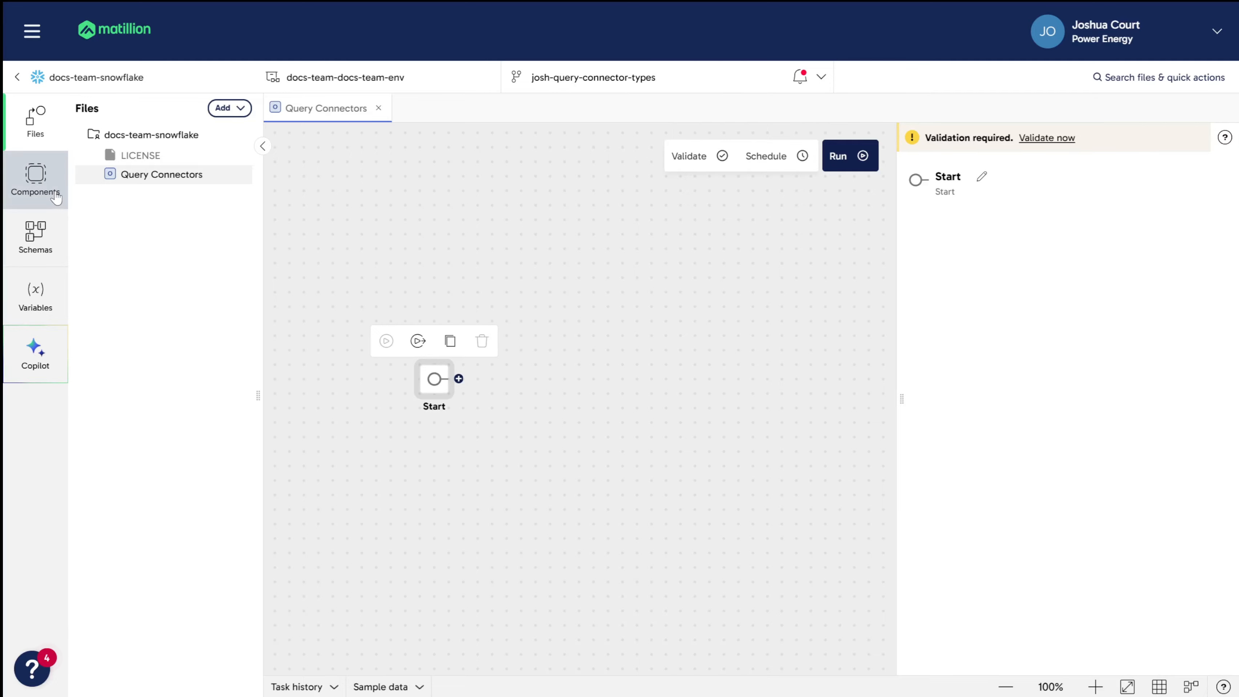
Widen the component library and search it for "query"
left_click(35, 178)
left_click_drag(268, 234, 435, 238)
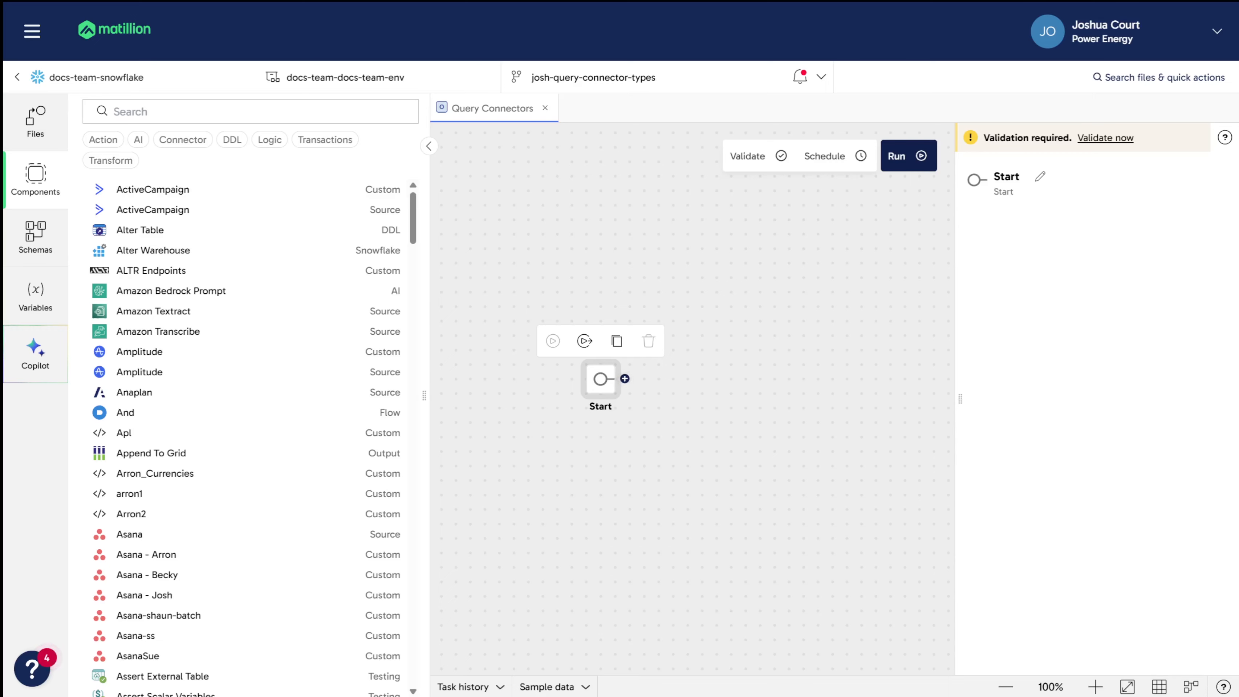
left_click(250, 112)
type("query")
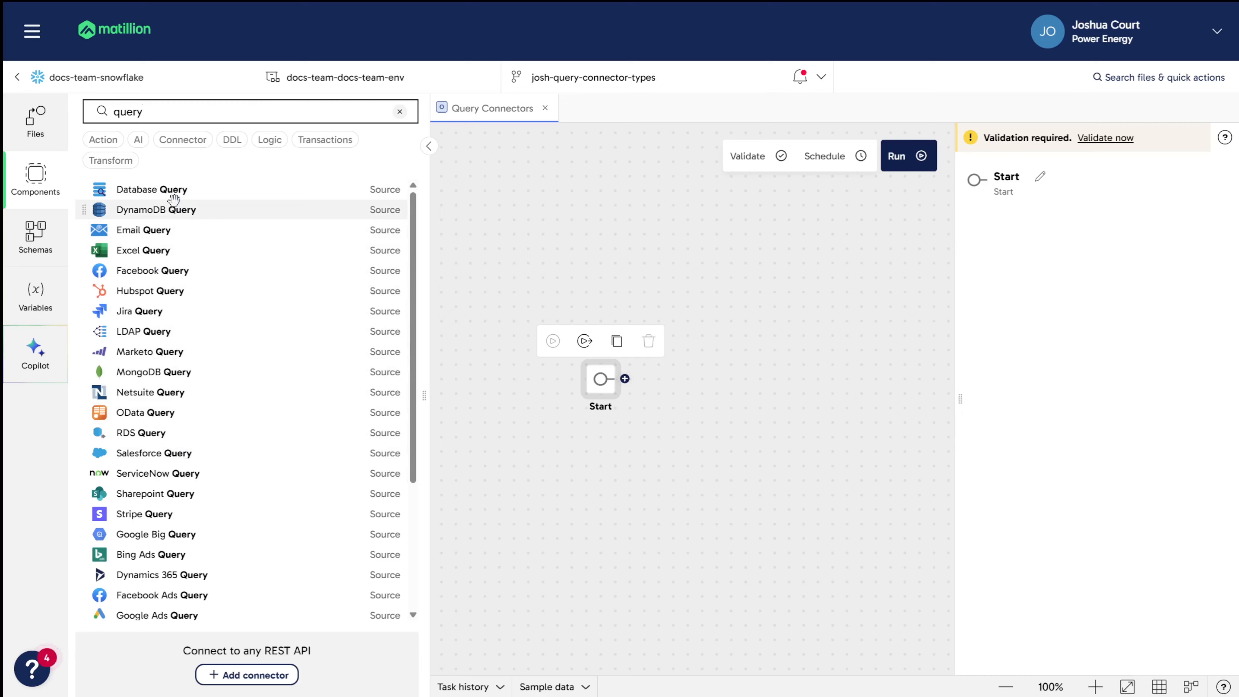
Add a Salesforce Query component to the pipeline and connect the Start component to it
left_click_drag(156, 456, 716, 379)
left_click(709, 392)
left_click_drag(624, 379, 701, 380)
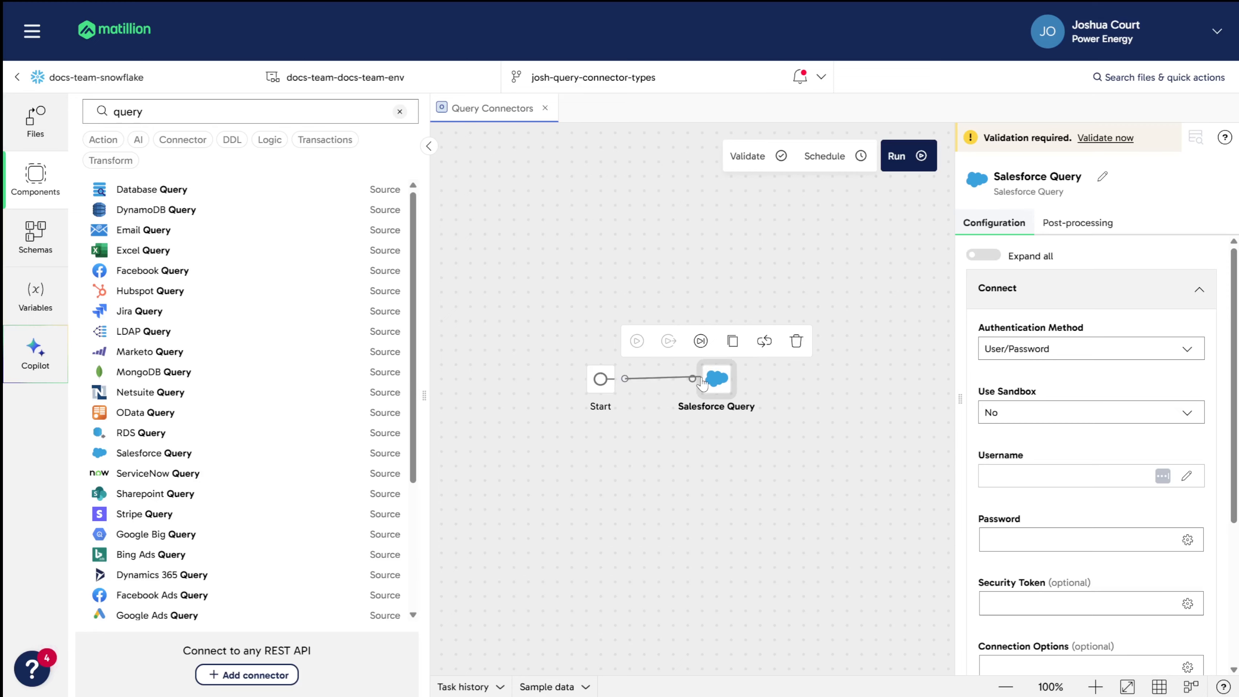
left_click_drag(794, 450, 683, 448)
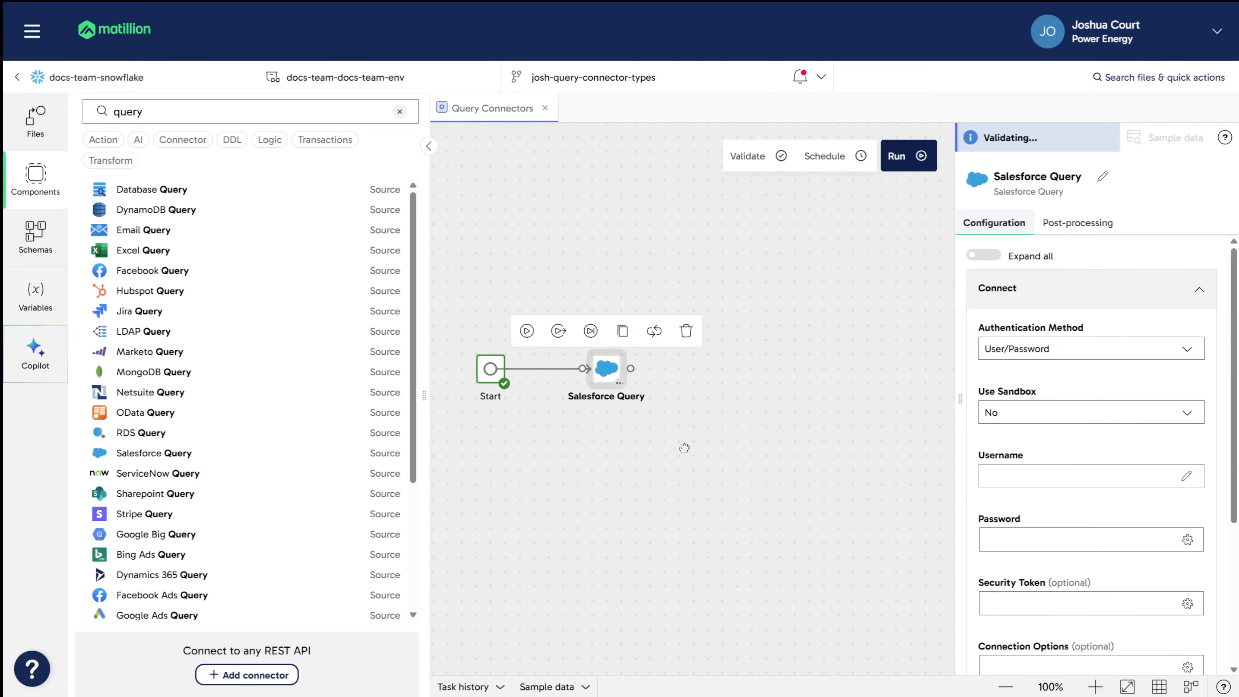
Examine the Connect and Configure properties of the Salesforce Query component and the overview of its collapsed configuration sections
scroll(1097, 367, "down", 3)
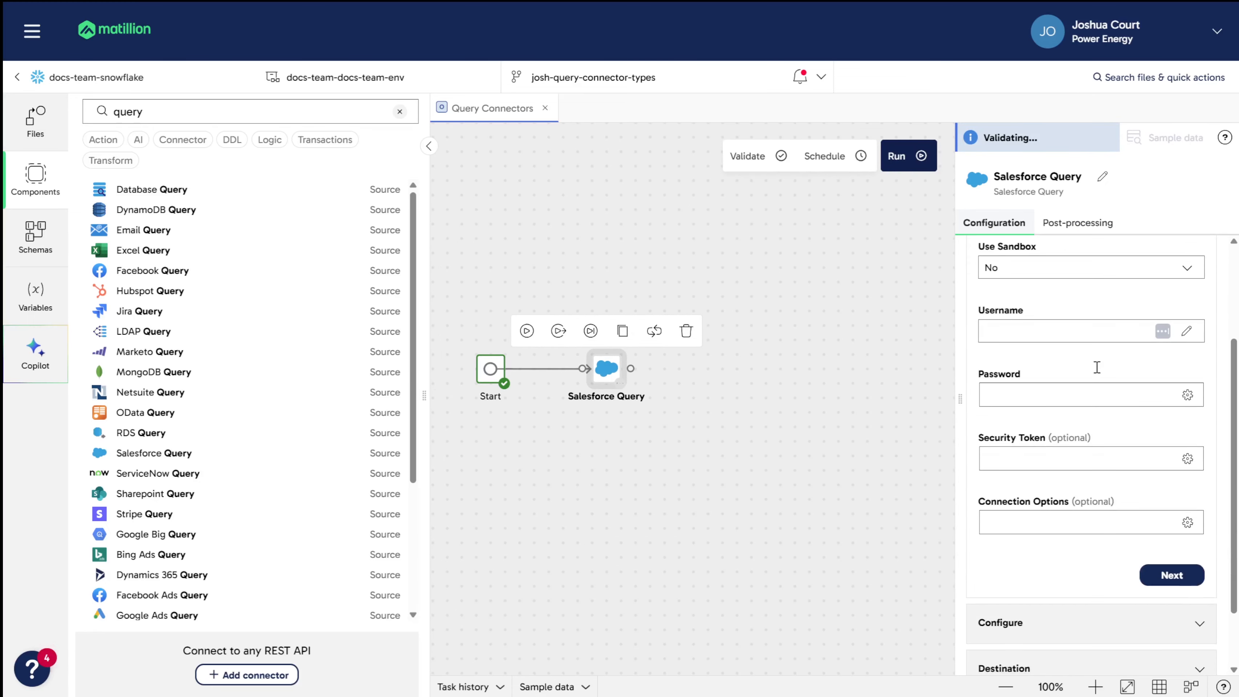
scroll(1096, 367, "down", 2)
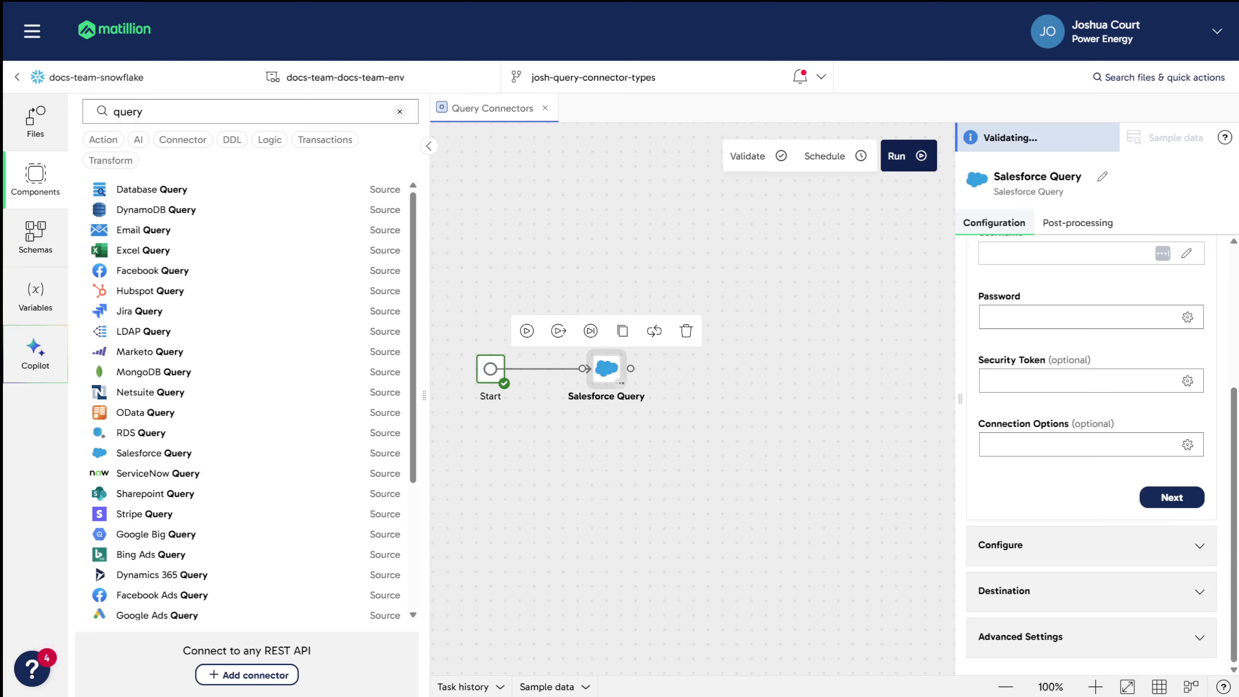
left_click(1054, 550)
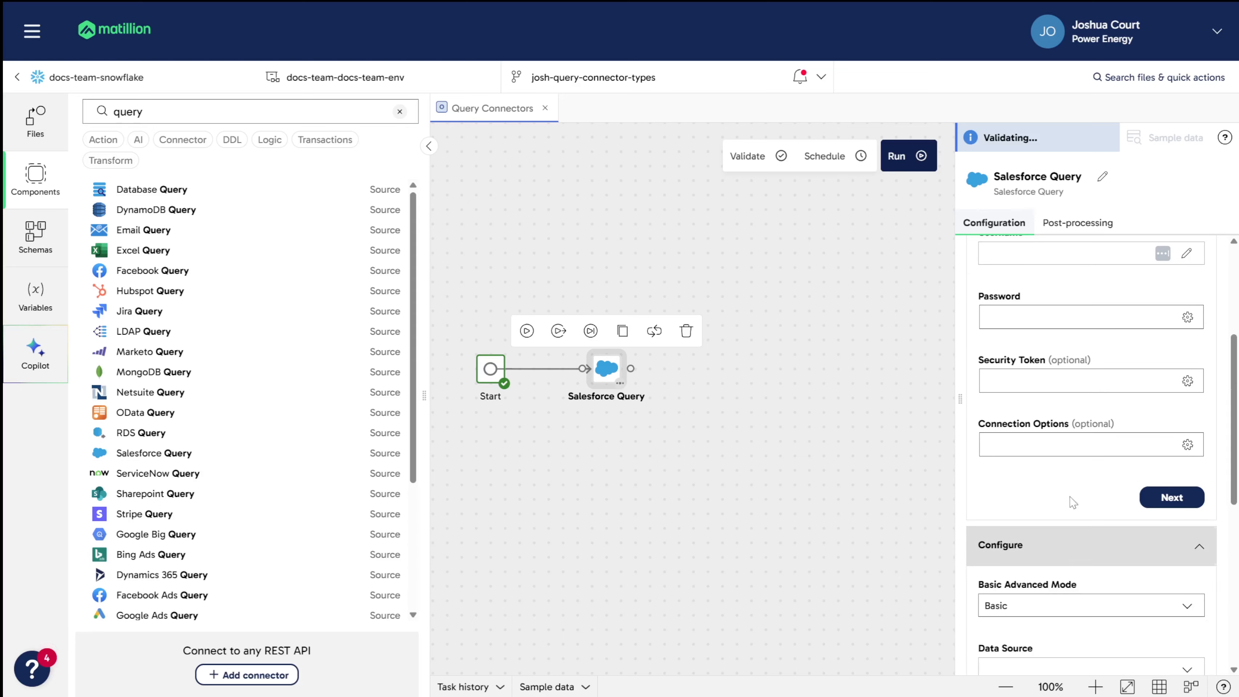
scroll(1072, 501, "down", 4)
scroll(1072, 448, "down", 2)
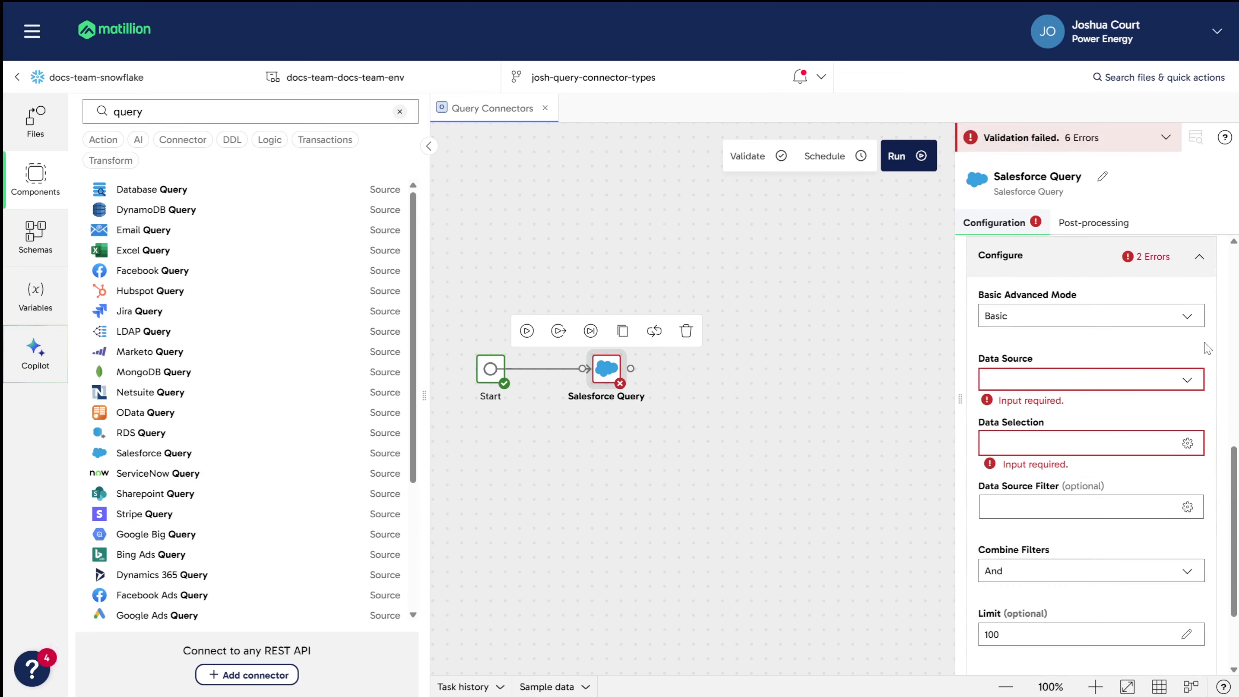
scroll(1091, 344, "up", 6)
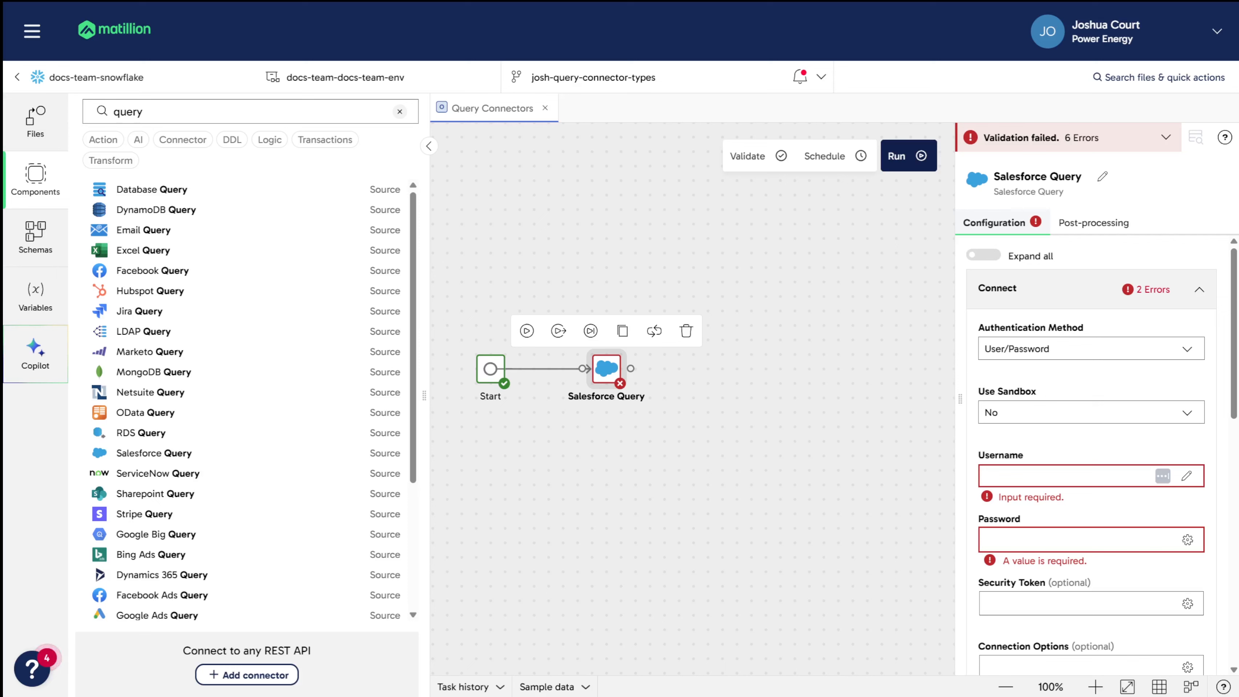
left_click(1067, 291)
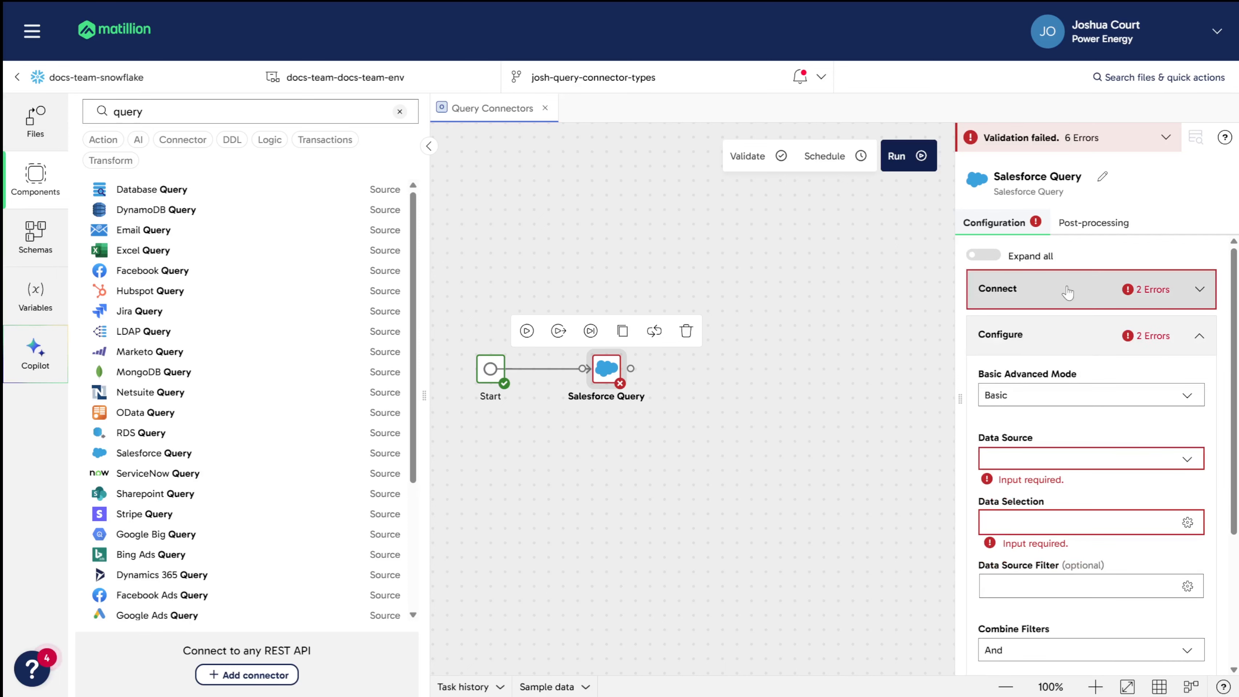
left_click(1049, 335)
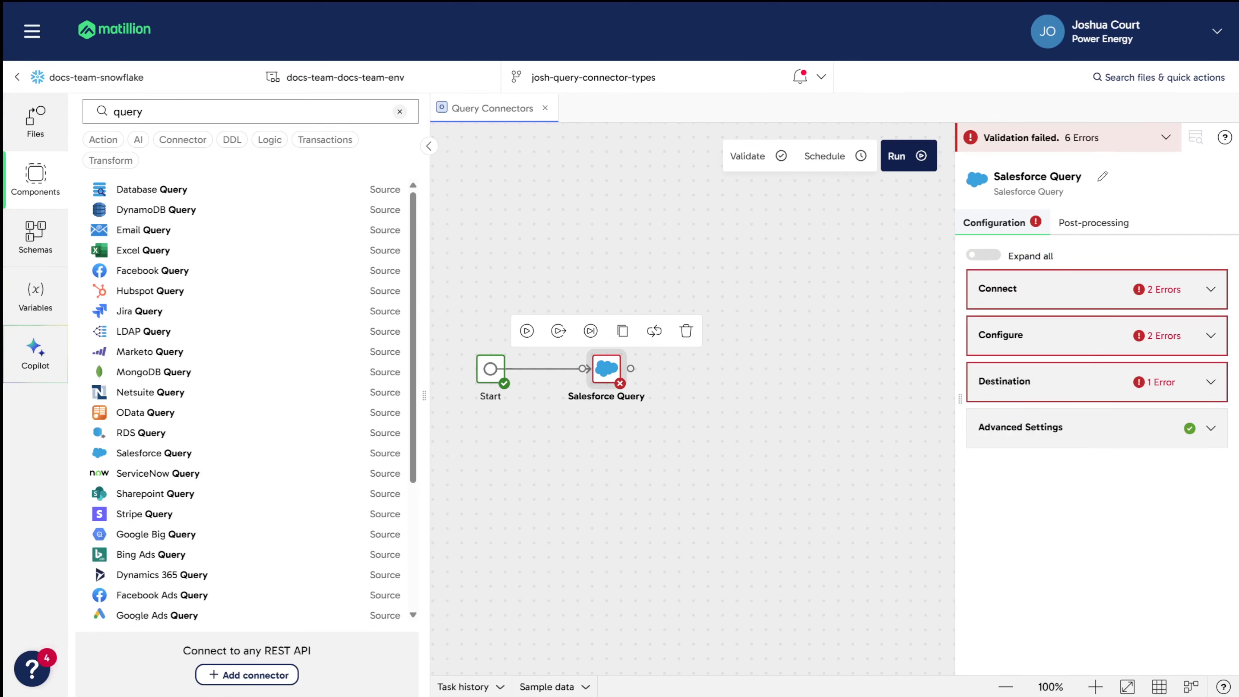
left_click(1067, 290)
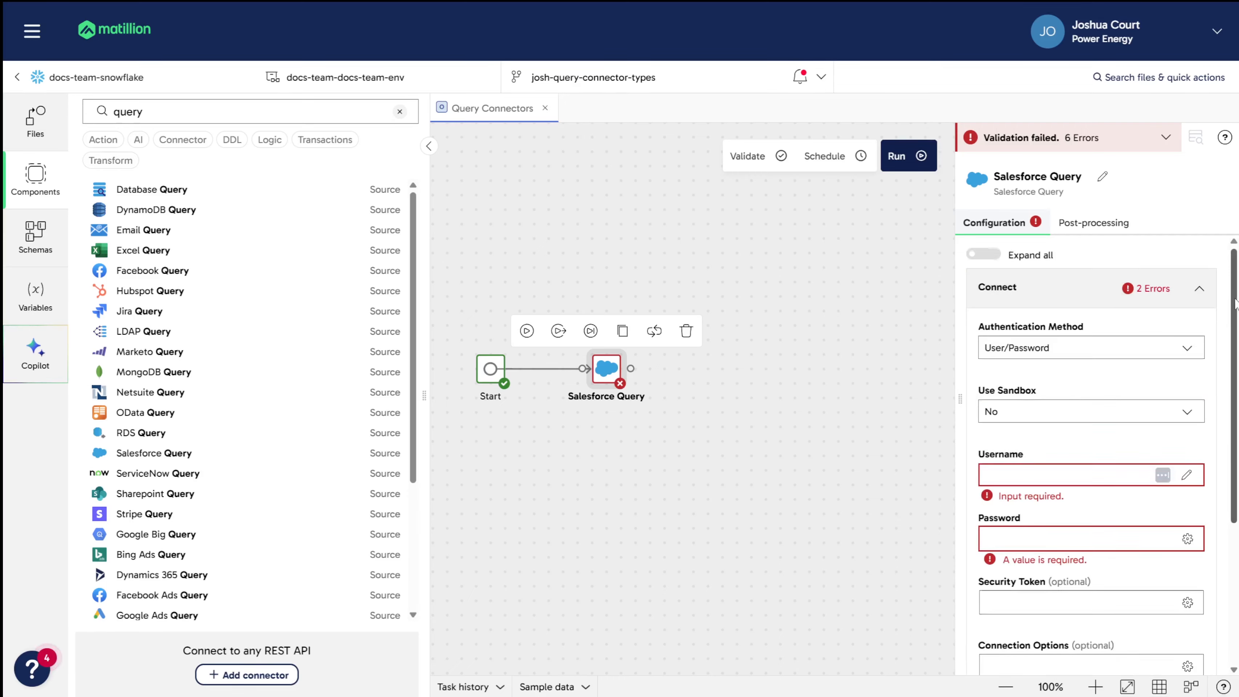
scroll(1068, 540, "down", 5)
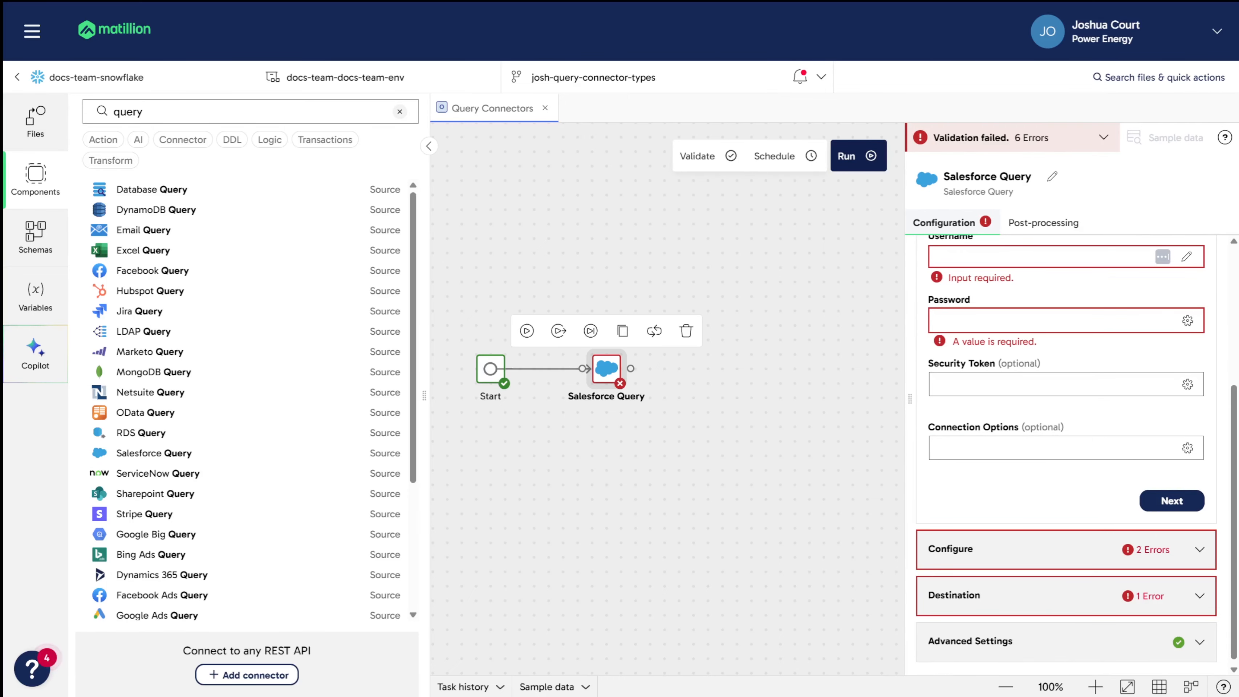
scroll(1064, 439, "up", 5)
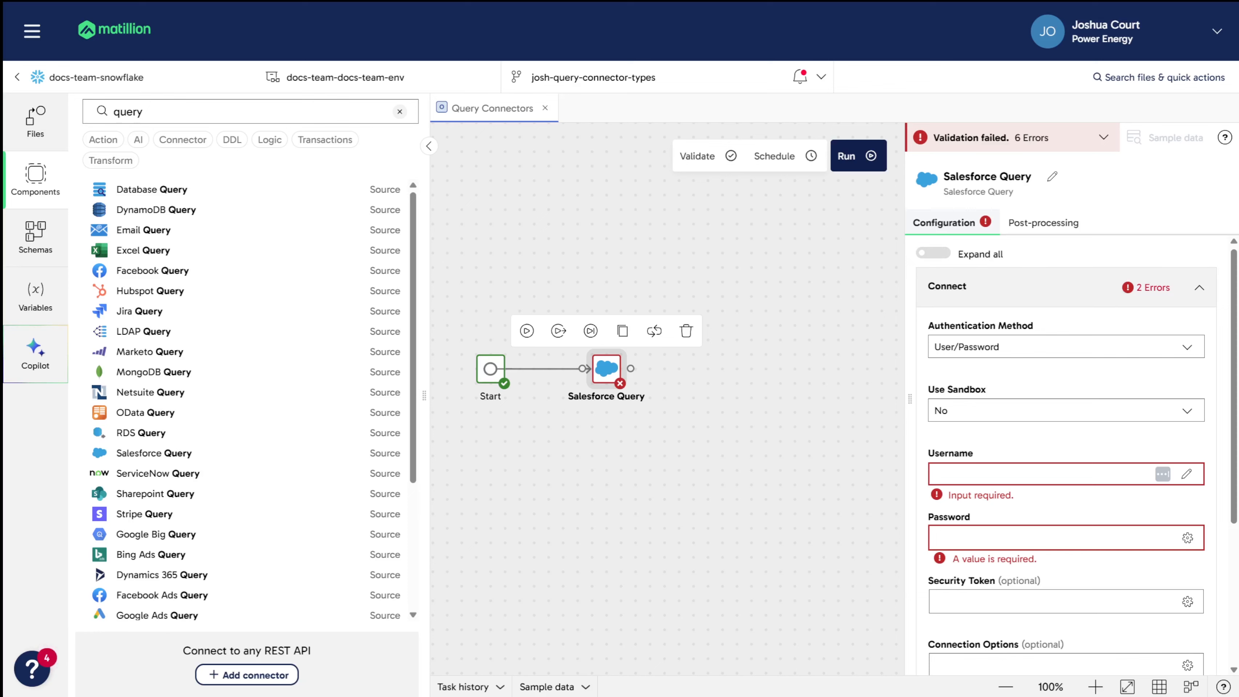
Review the authentication methods available for the Salesforce Query component and set the method to OAuth
left_click(1188, 349)
left_click(1071, 442)
left_click(1190, 350)
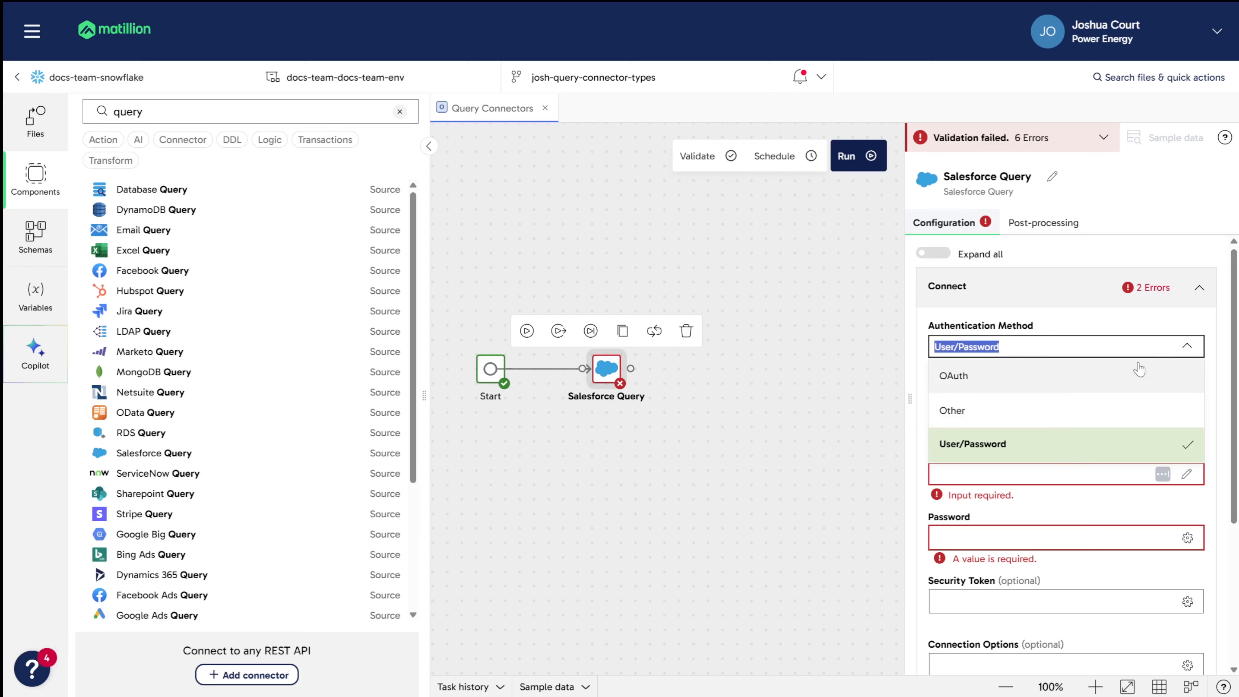
left_click(1190, 350)
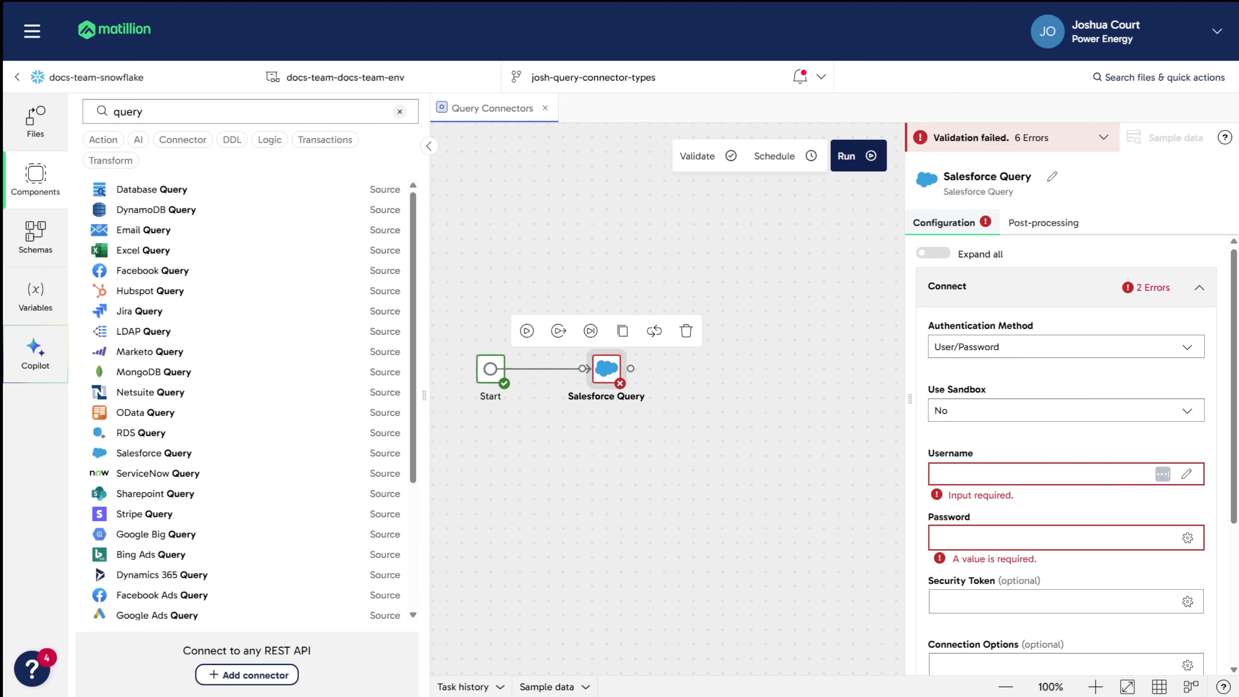
left_click(1186, 350)
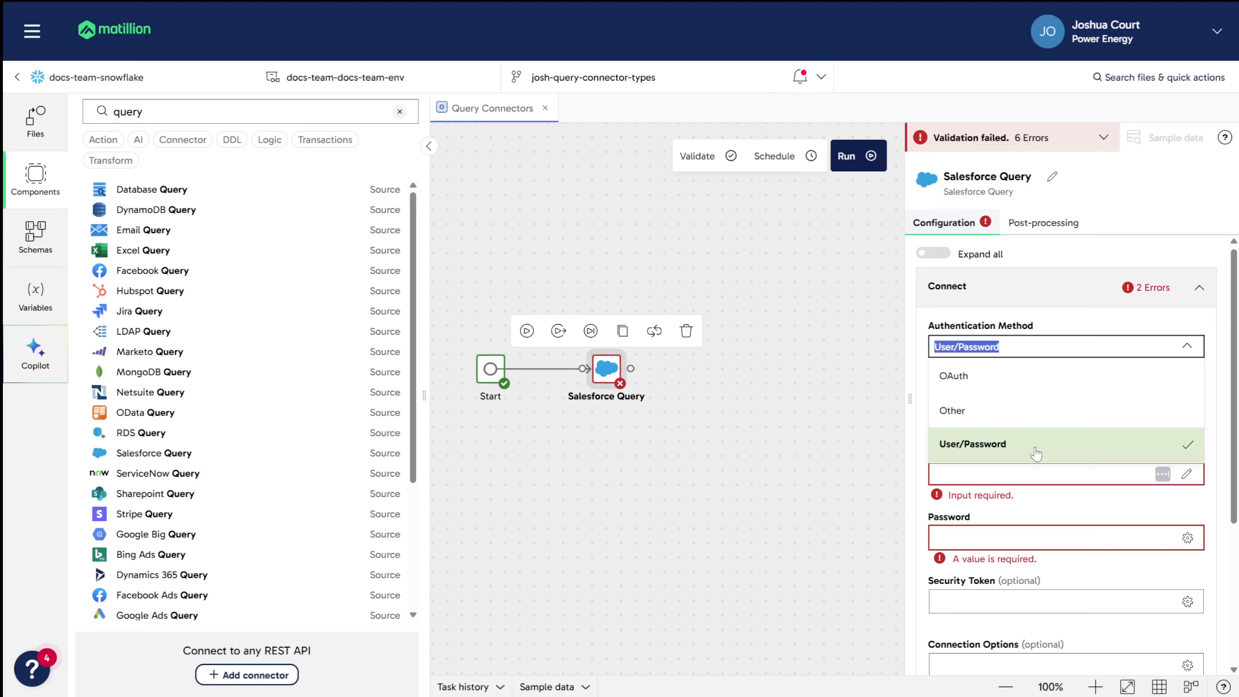
left_click(1048, 385)
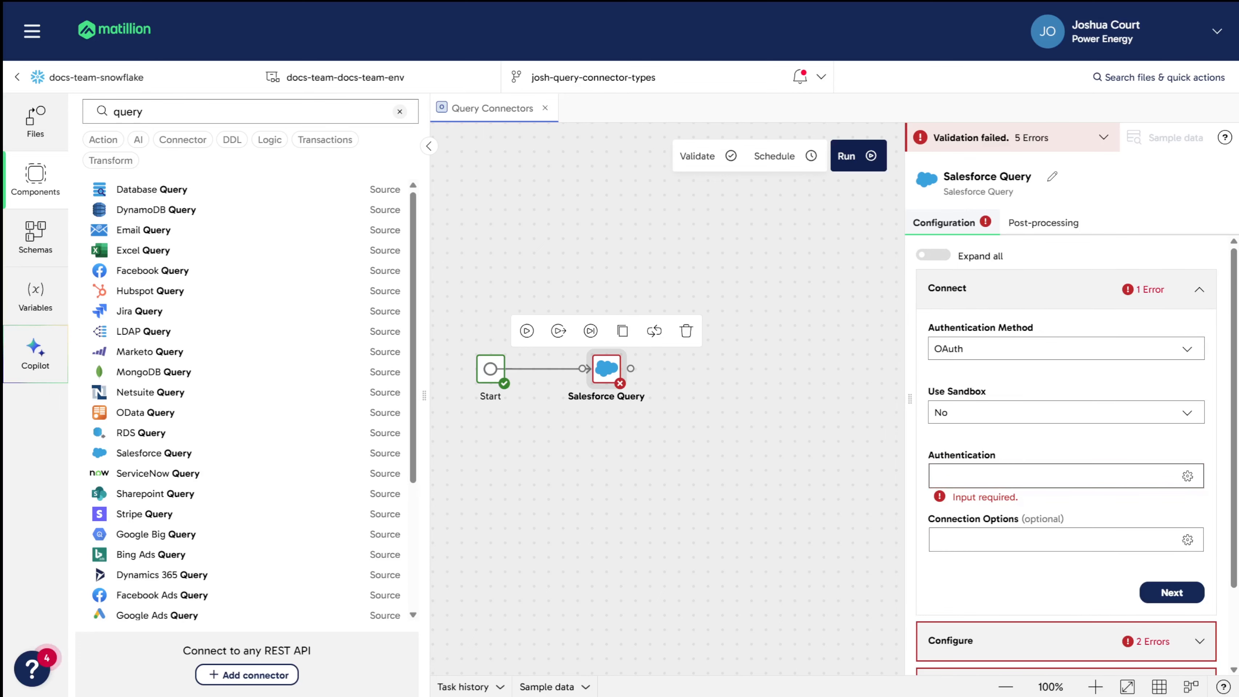
Open OAuth profile management from the Authentication property, and set Use Sandbox to Yes for the Salesforce Query component
left_click(1186, 476)
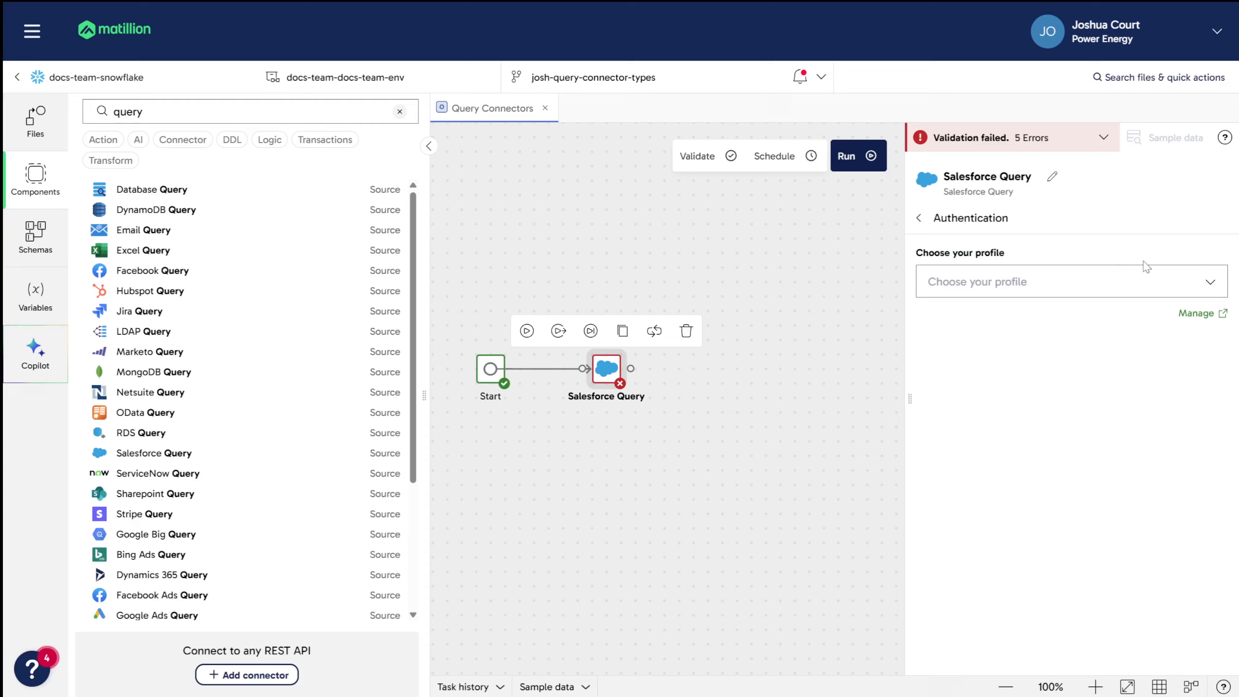
left_click(1201, 313)
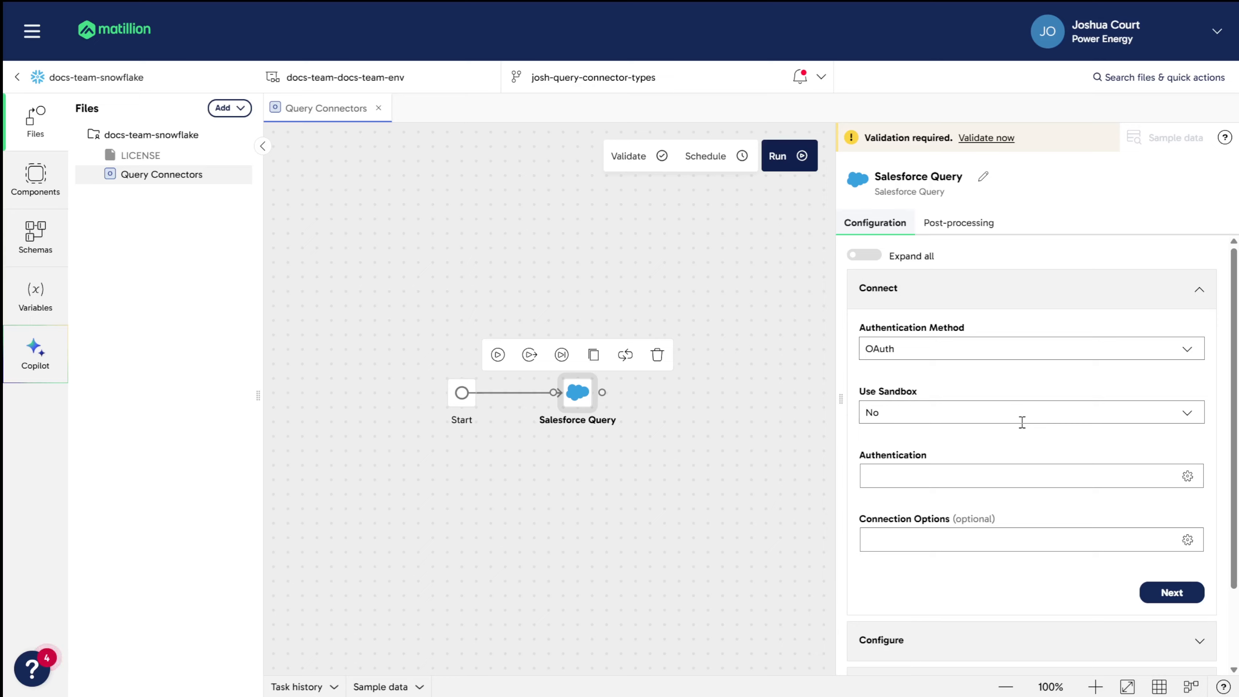
left_click(1184, 422)
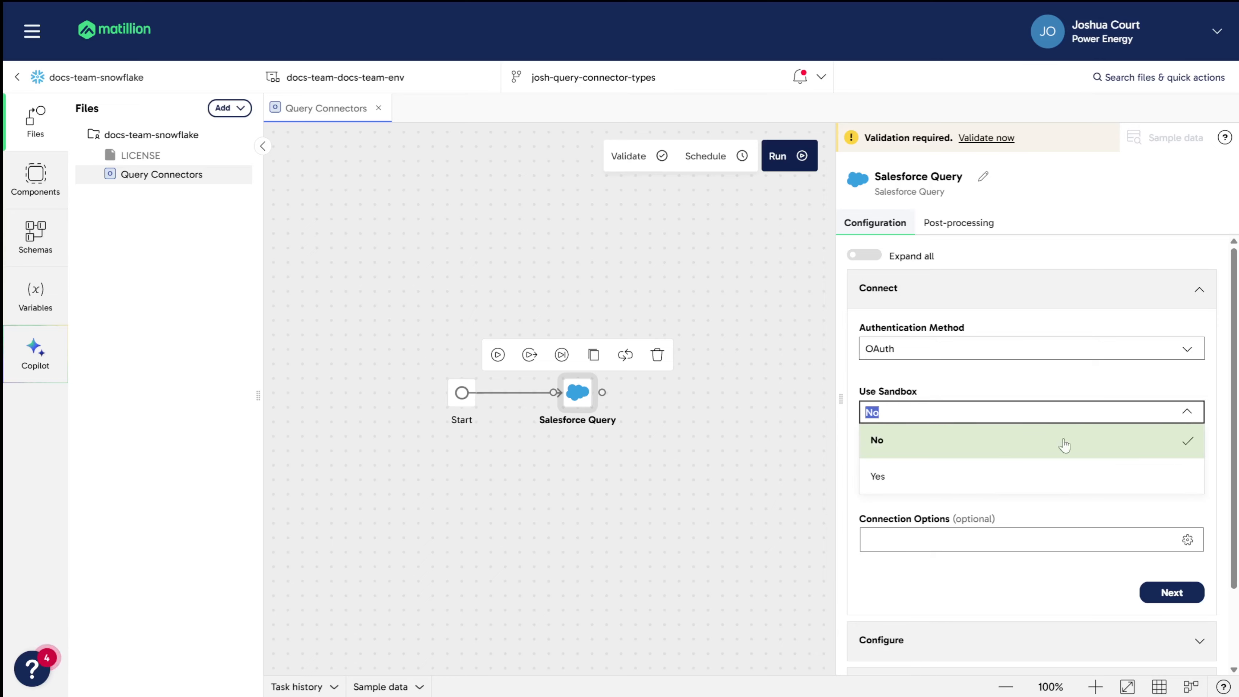
left_click(965, 484)
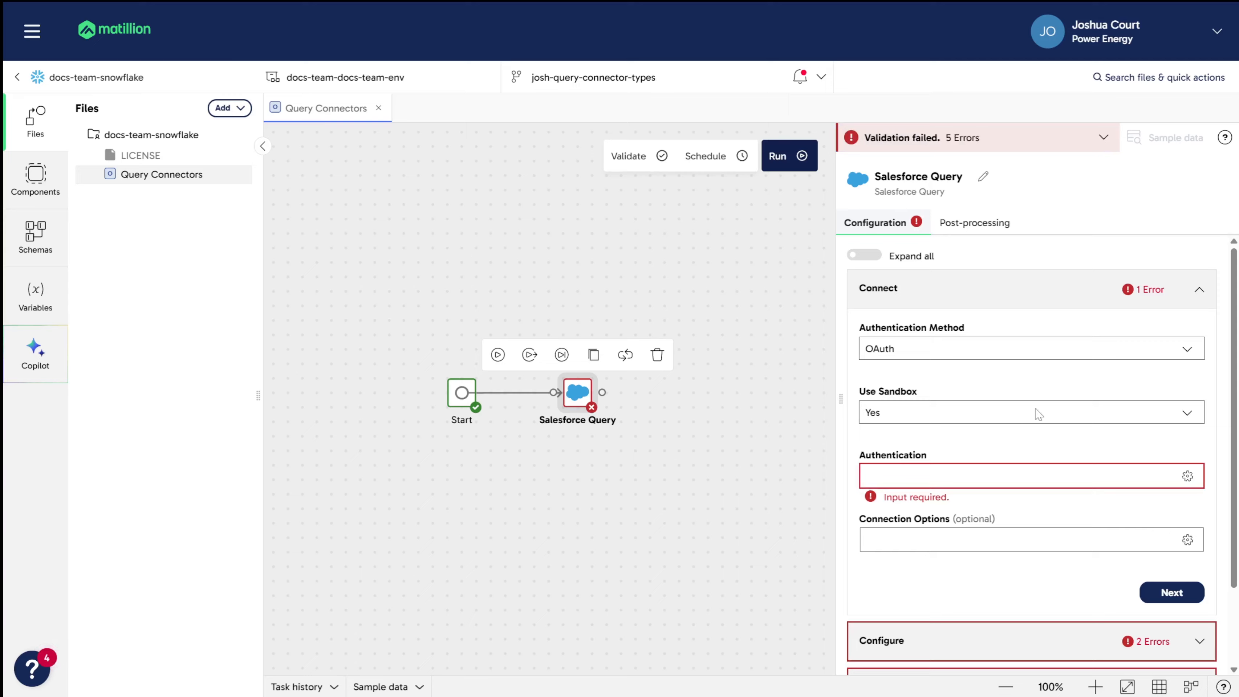
Switch the authentication method to User/Password and open secret management from the Password property
left_click(1186, 349)
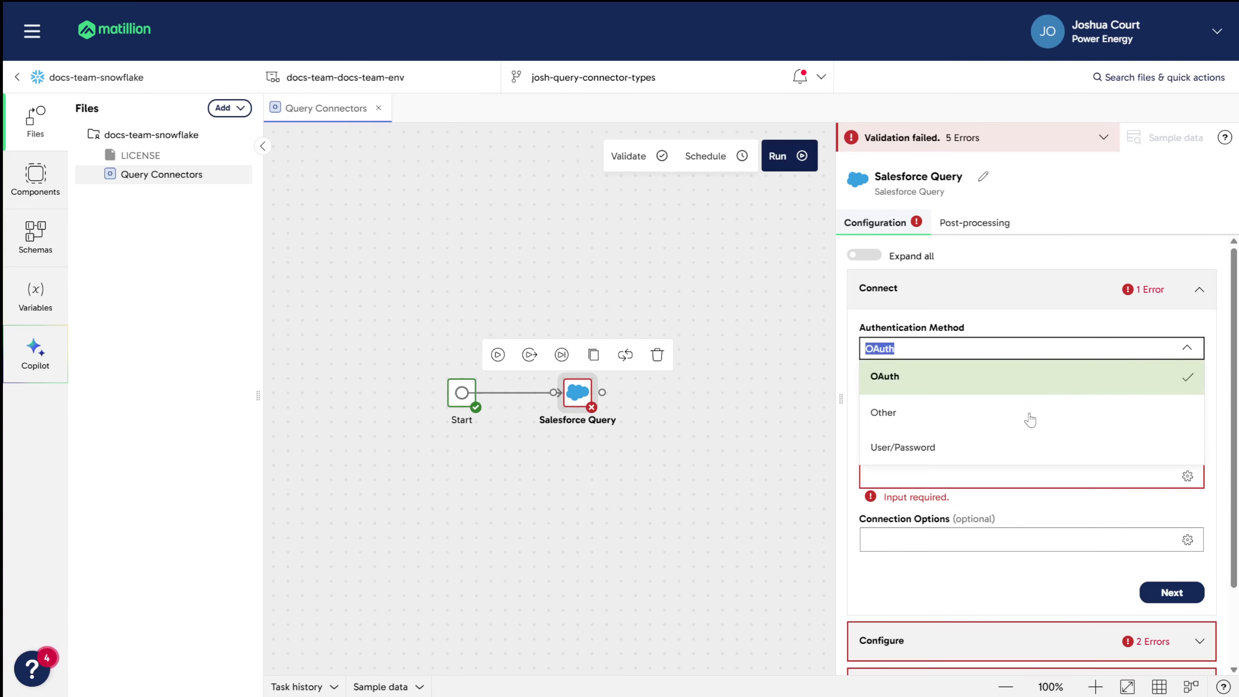
left_click(986, 447)
scroll(966, 332, "down", 3)
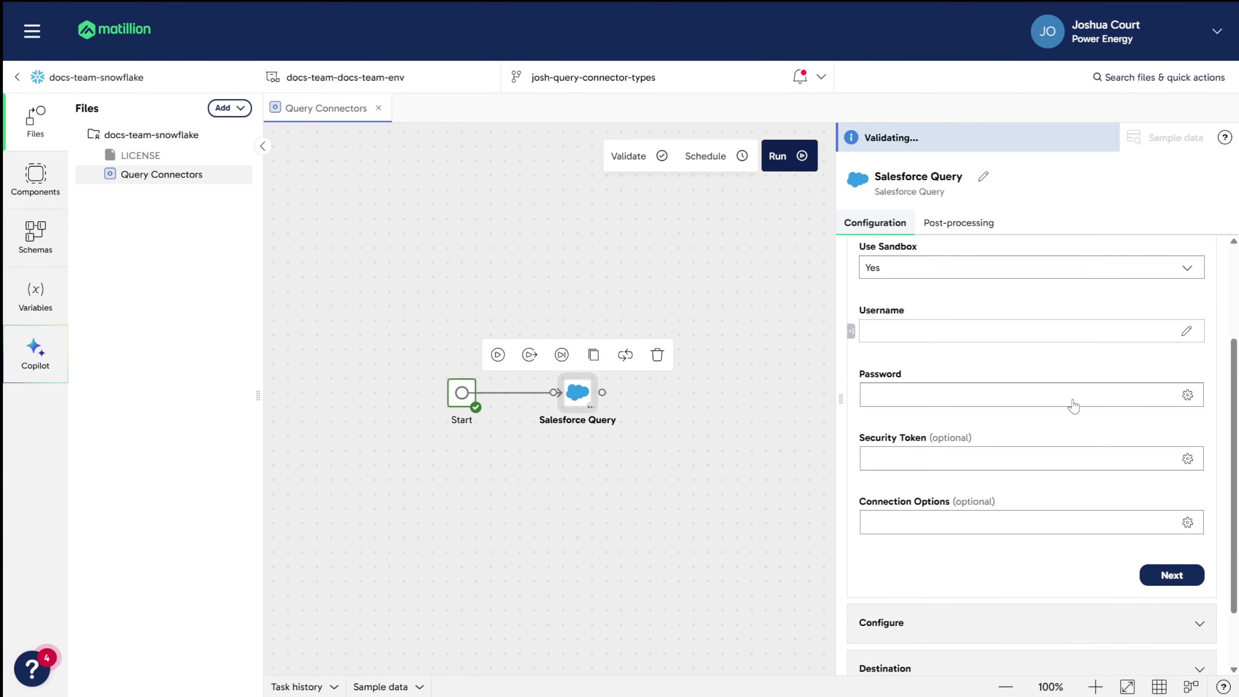
left_click(980, 396)
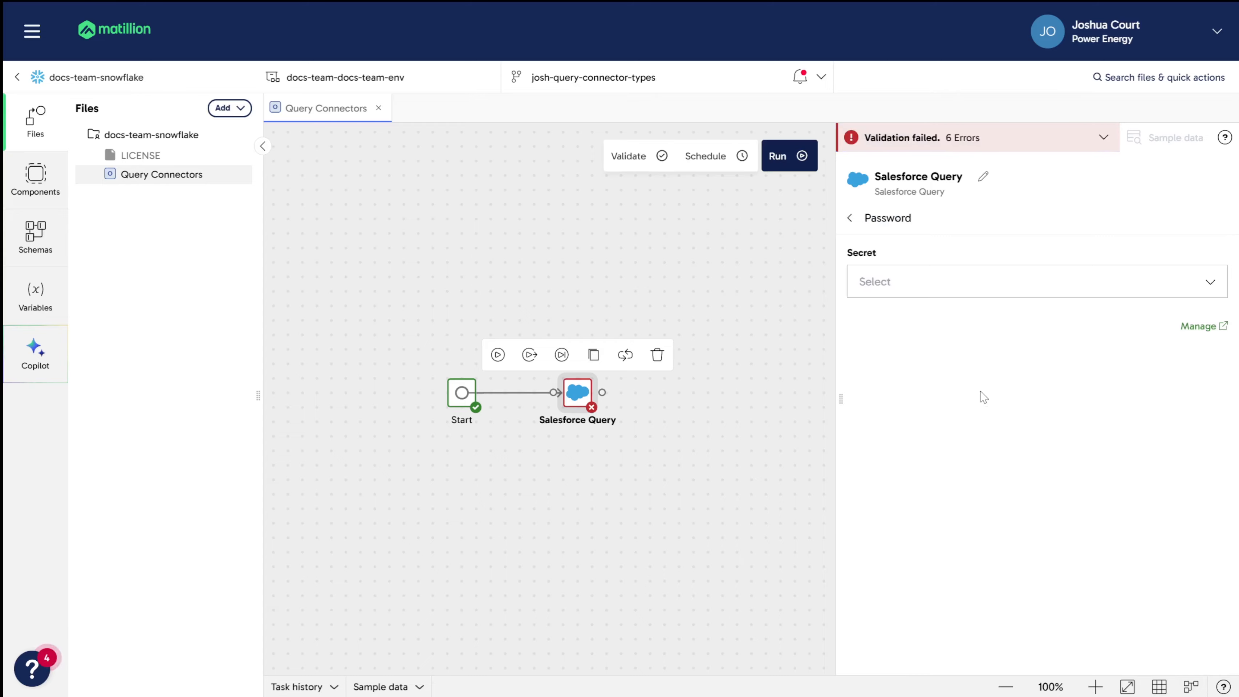
left_click(1213, 325)
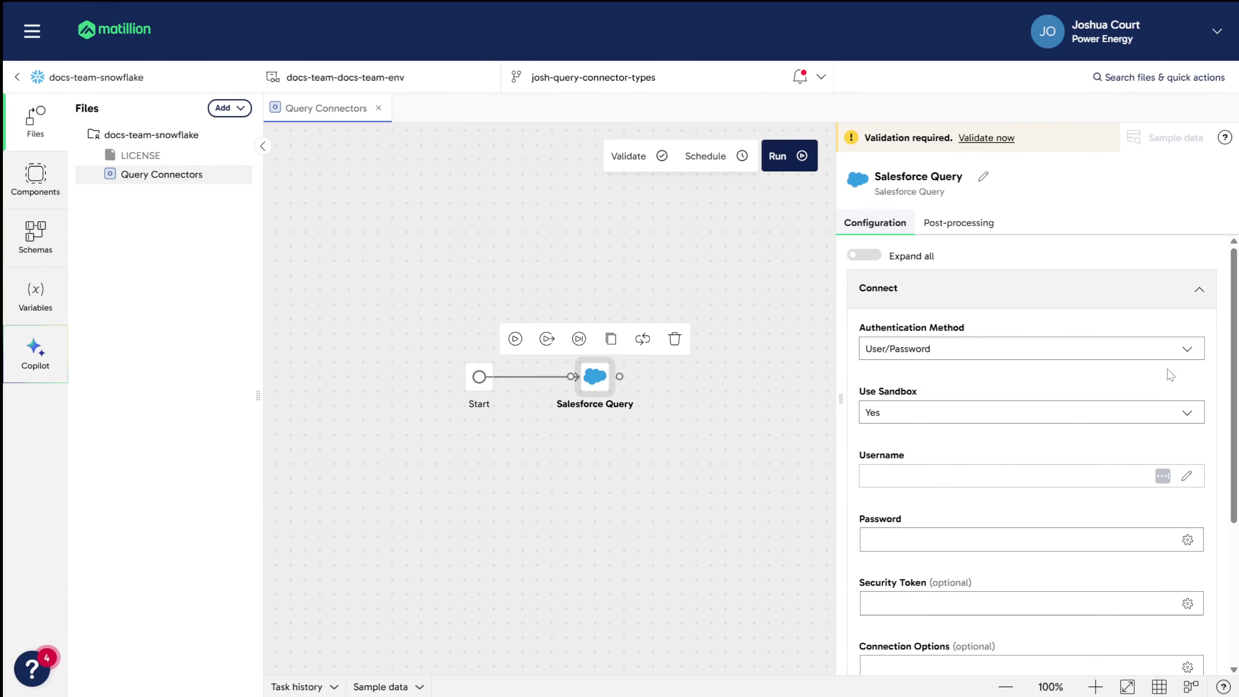
Set the authentication method to OAuth and choose the SalesforceSandbox profile for Authentication
left_click(1194, 349)
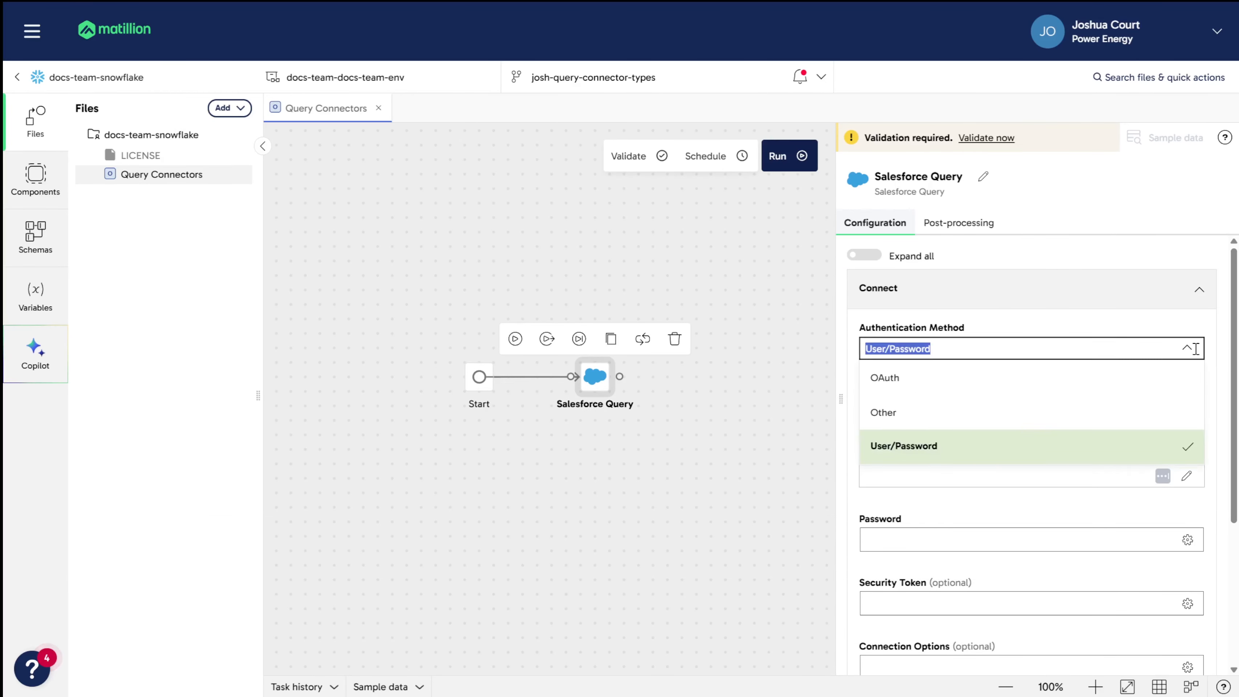
left_click(1108, 387)
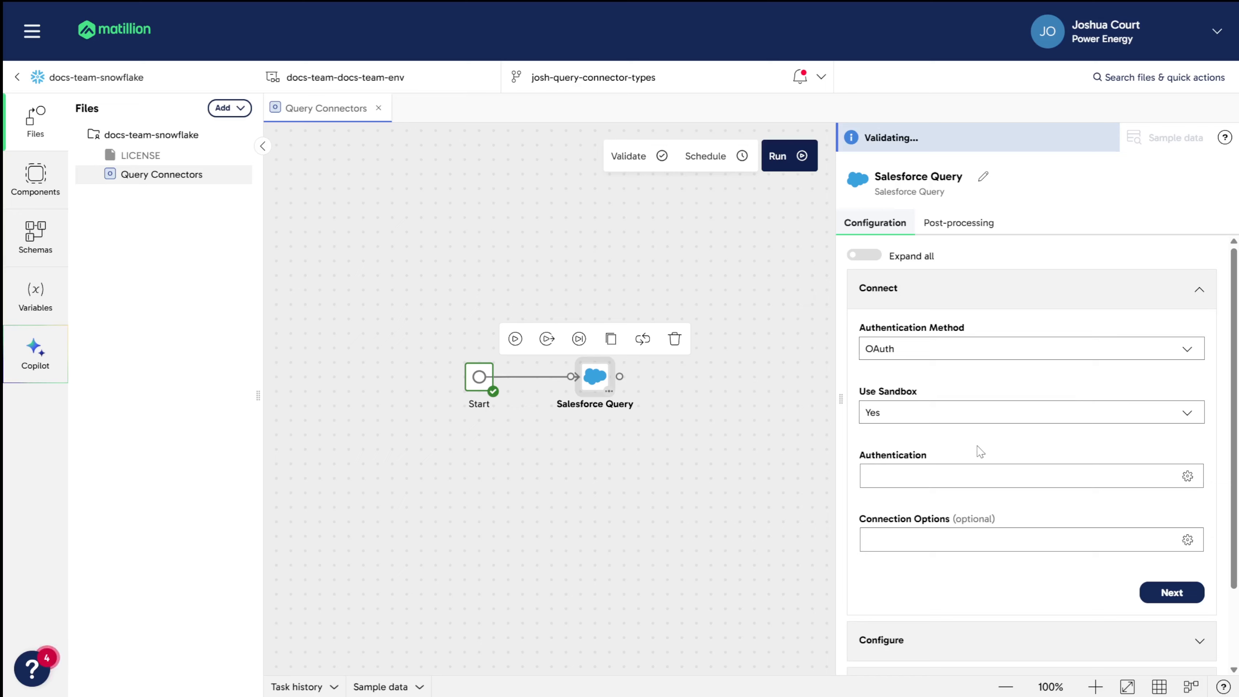
left_click(971, 474)
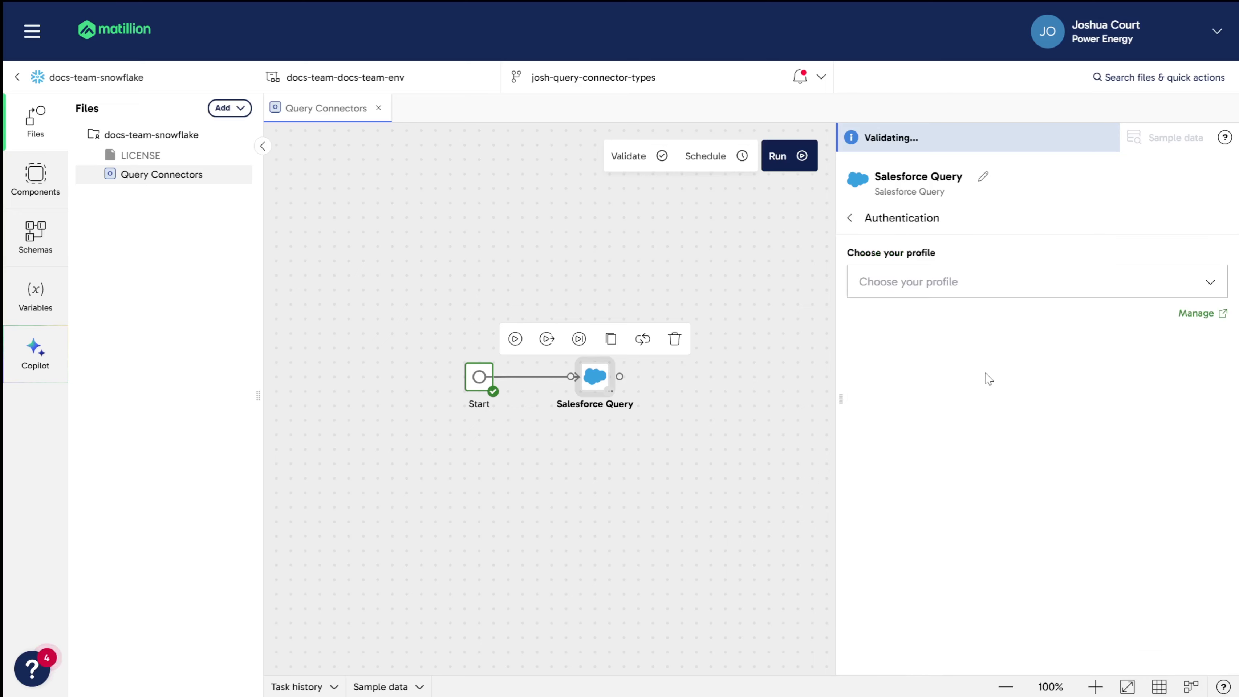
left_click(1208, 283)
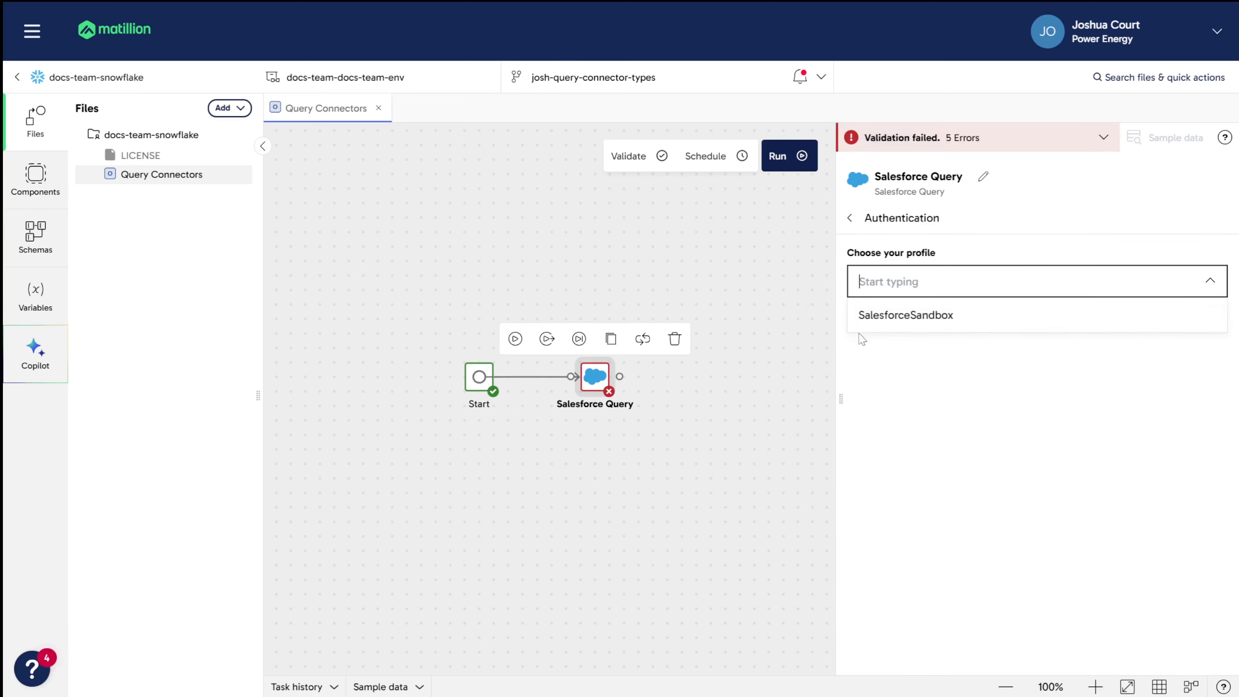
left_click(1043, 314)
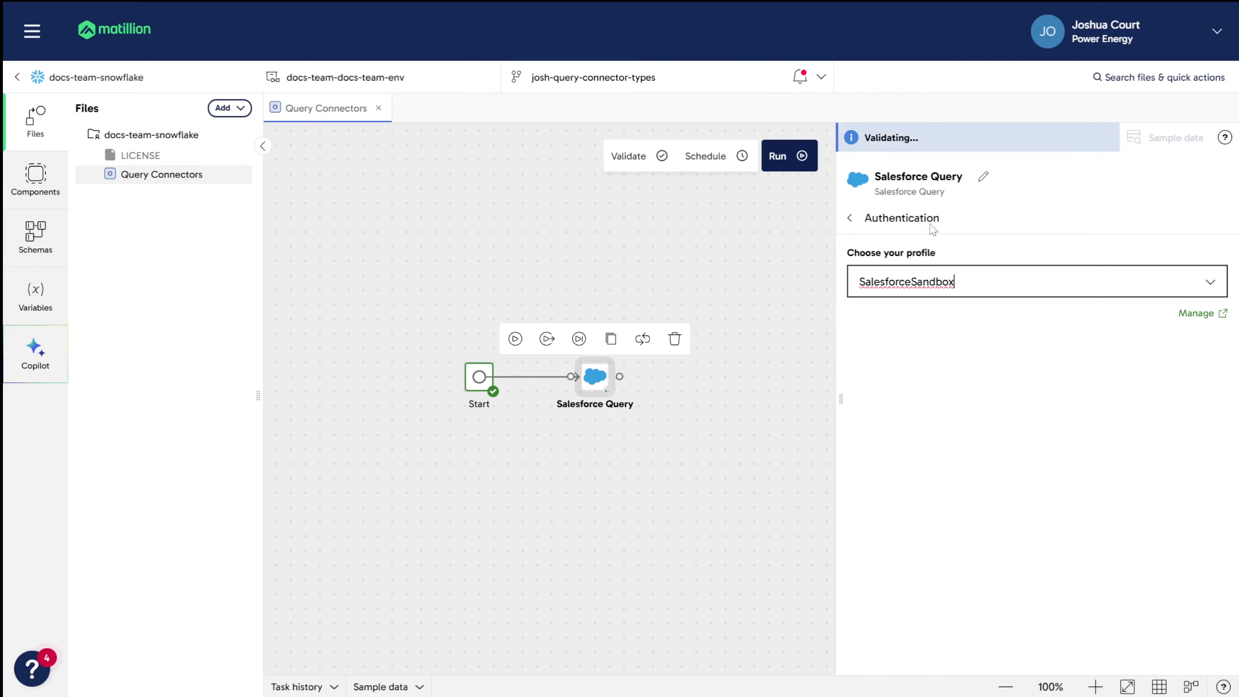
left_click(849, 217)
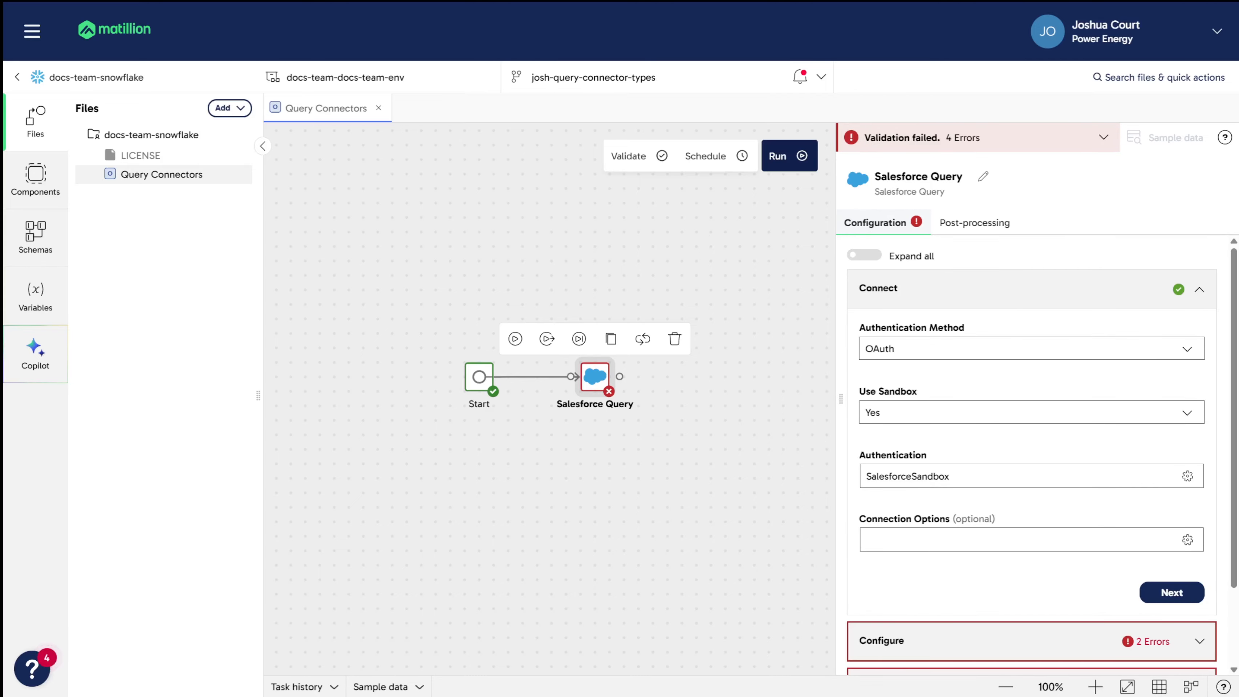
Check the Authentication property and open the optional Connection Options of the Salesforce Query component to view its parameters
left_click(913, 480)
left_click(1210, 315)
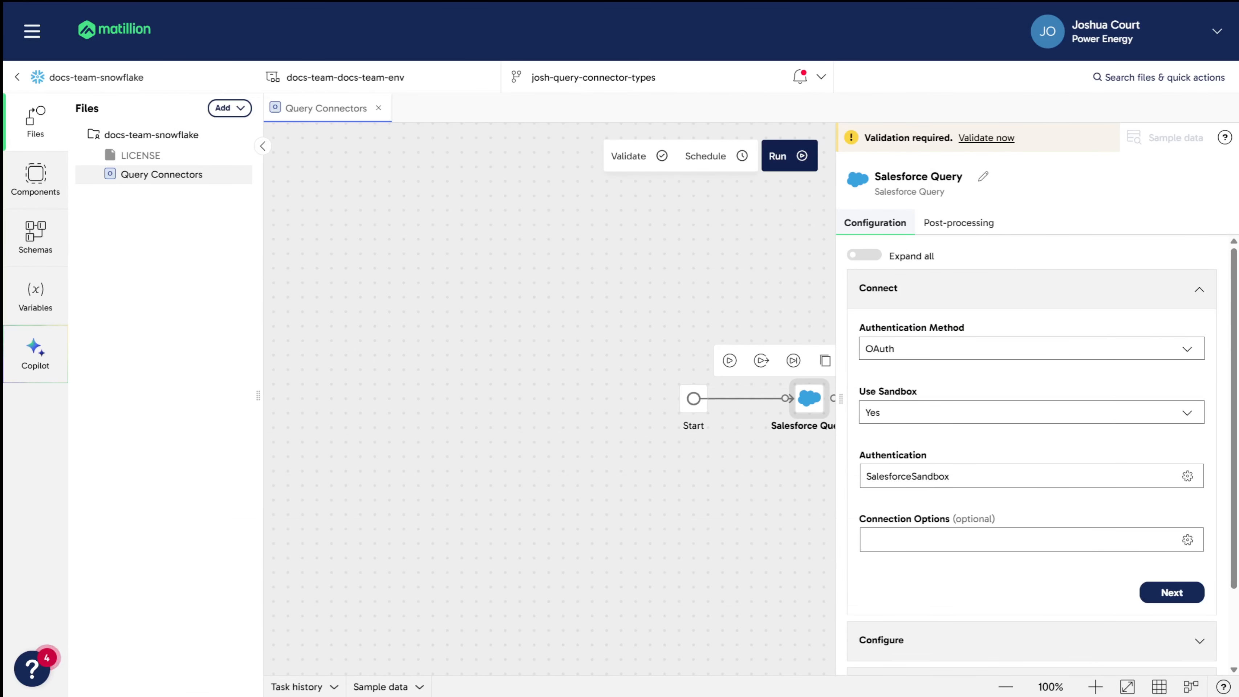
left_click(999, 539)
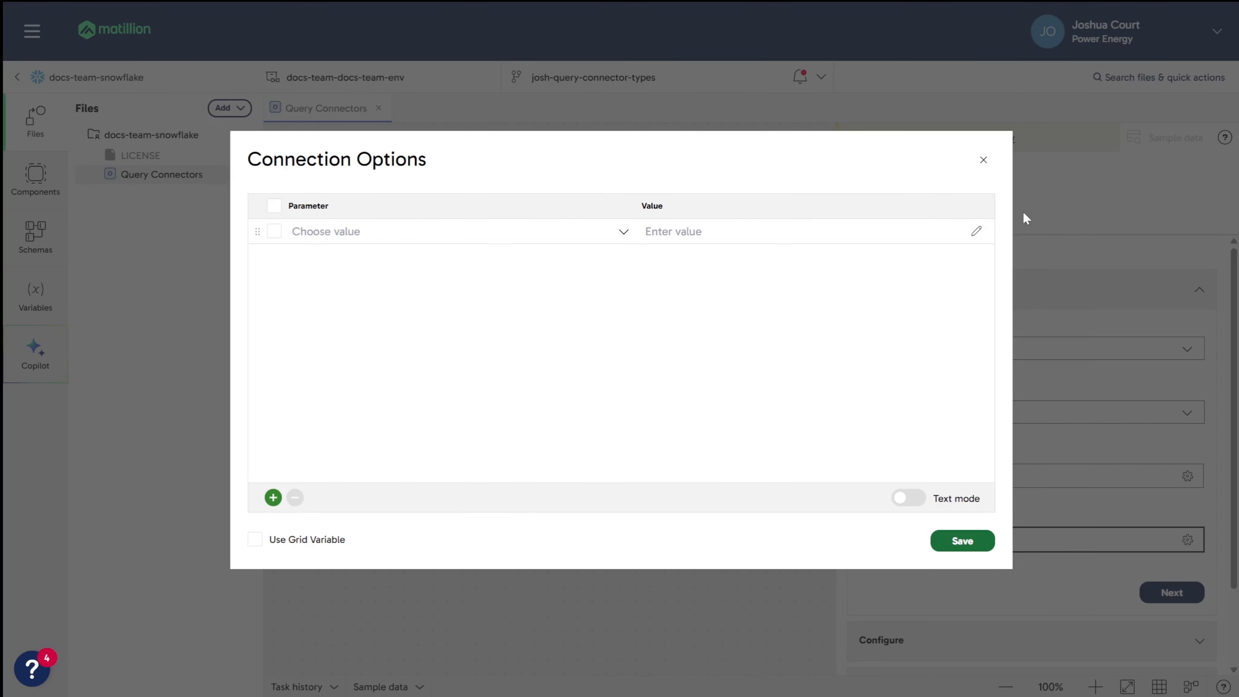
left_click(983, 159)
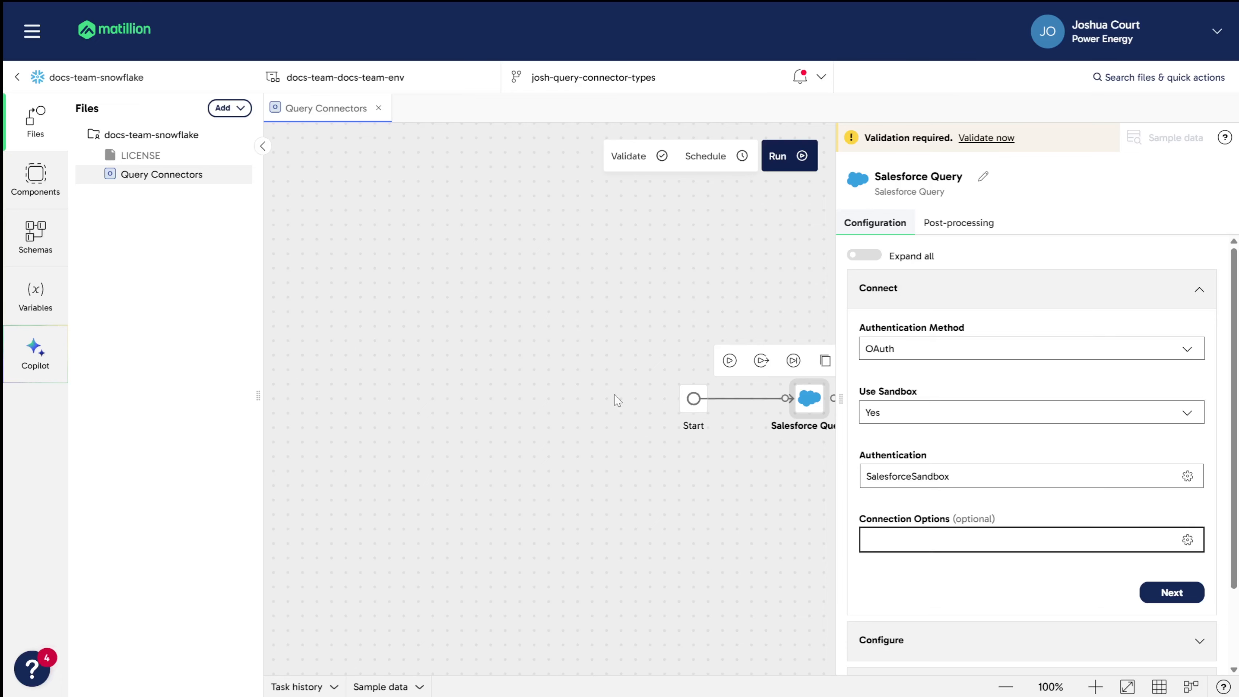
Expand the Configure section of the Salesforce Query component to show its data source properties
scroll(1192, 490, "down", 2)
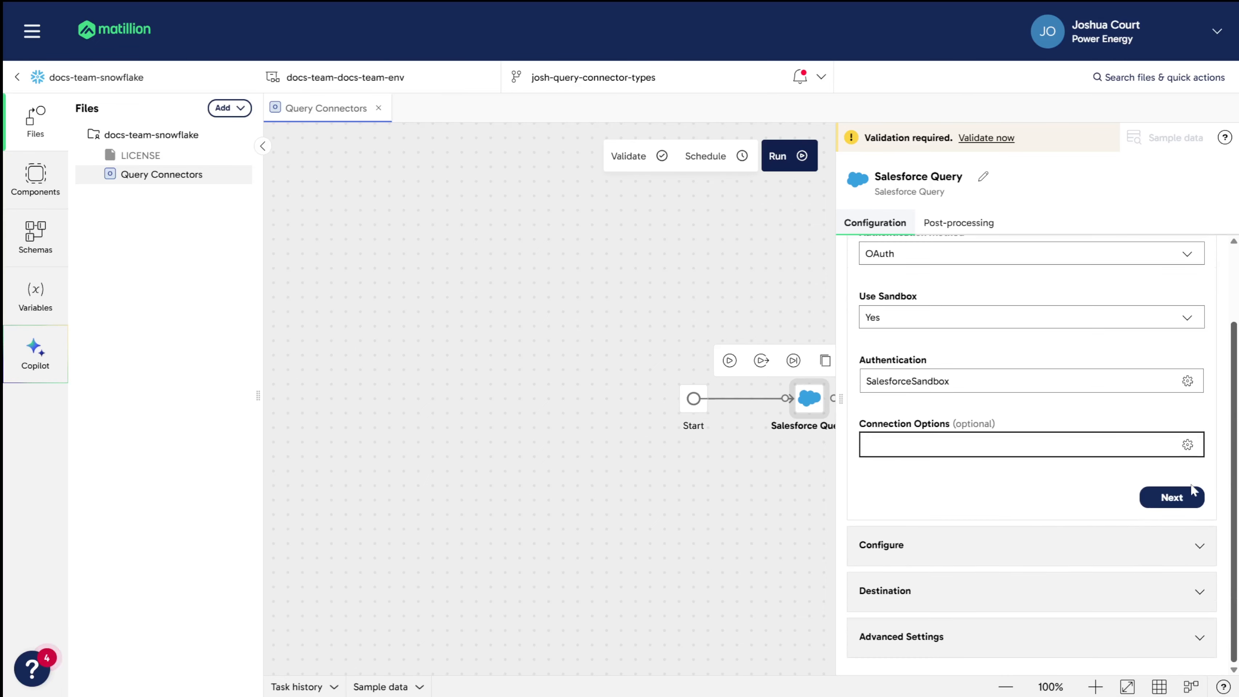
left_click(948, 549)
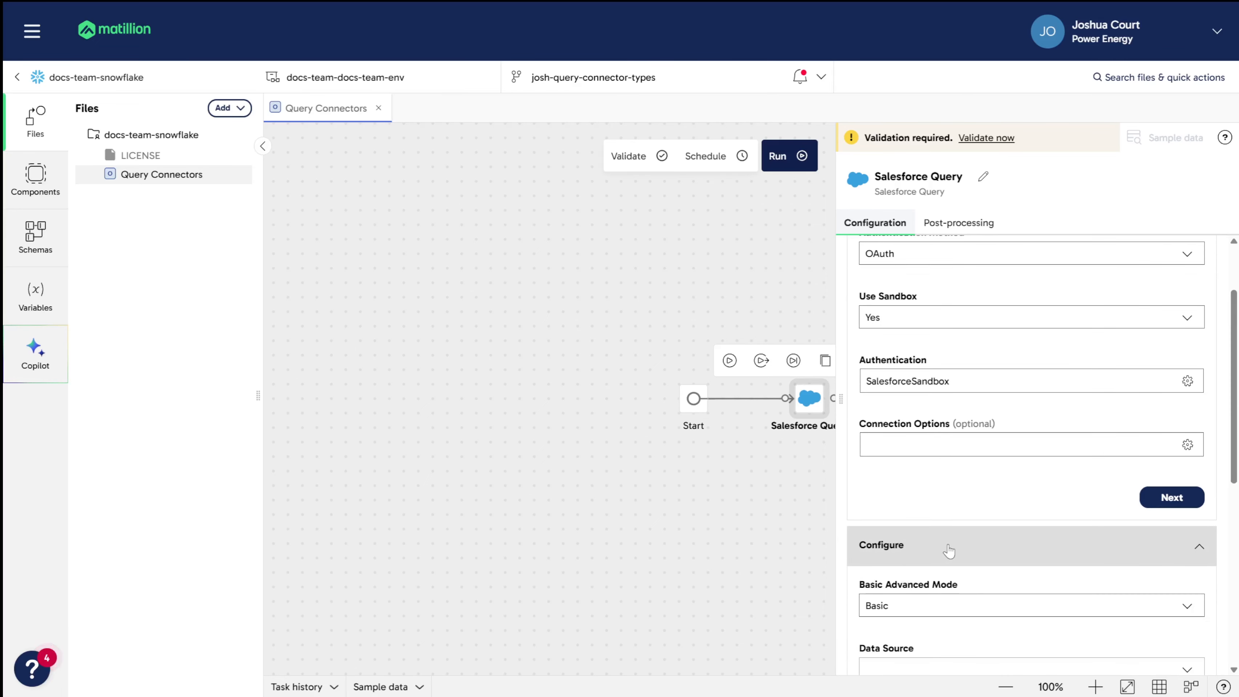
left_click_drag(1234, 385, 1237, 496)
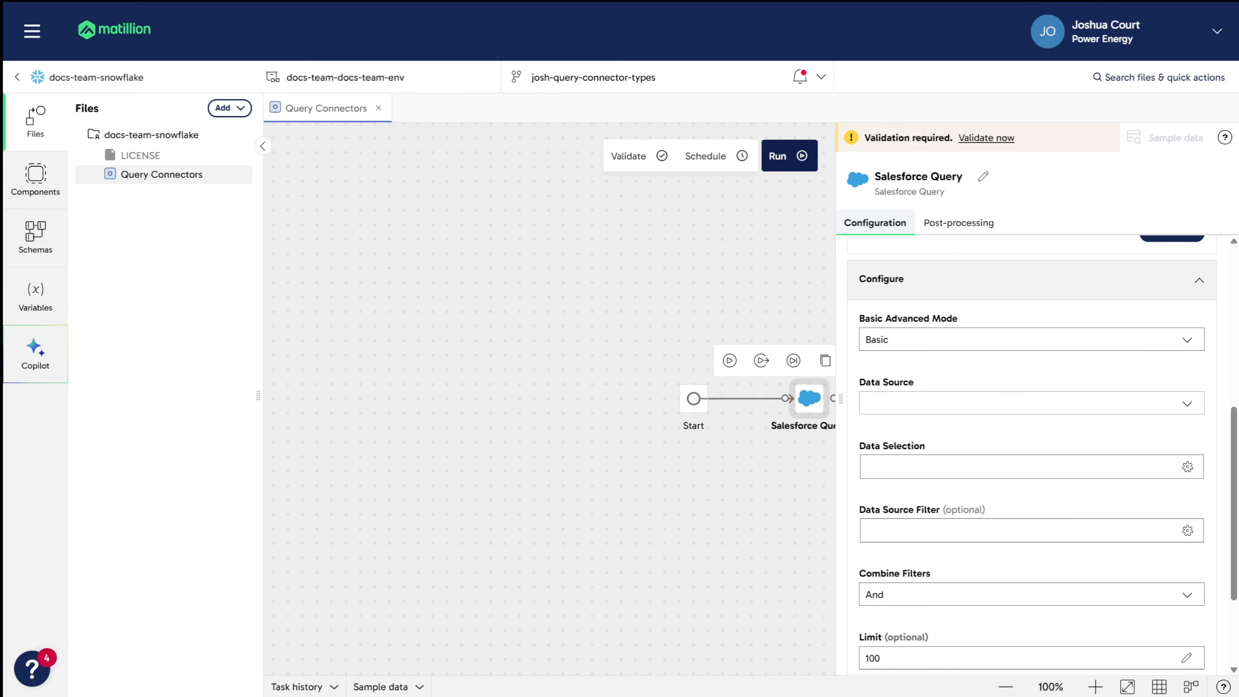
Try Advanced mode, look at its SQL Query editor, and return Basic Advanced Mode to Basic
left_click(1186, 340)
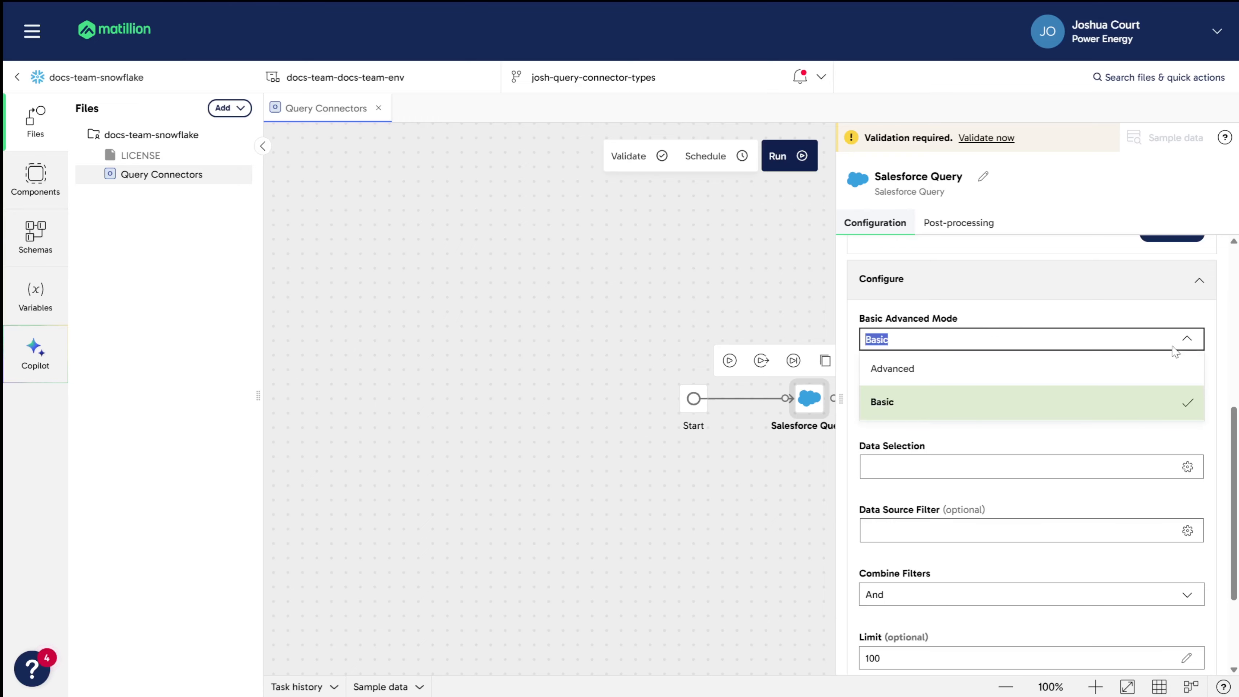
left_click(969, 375)
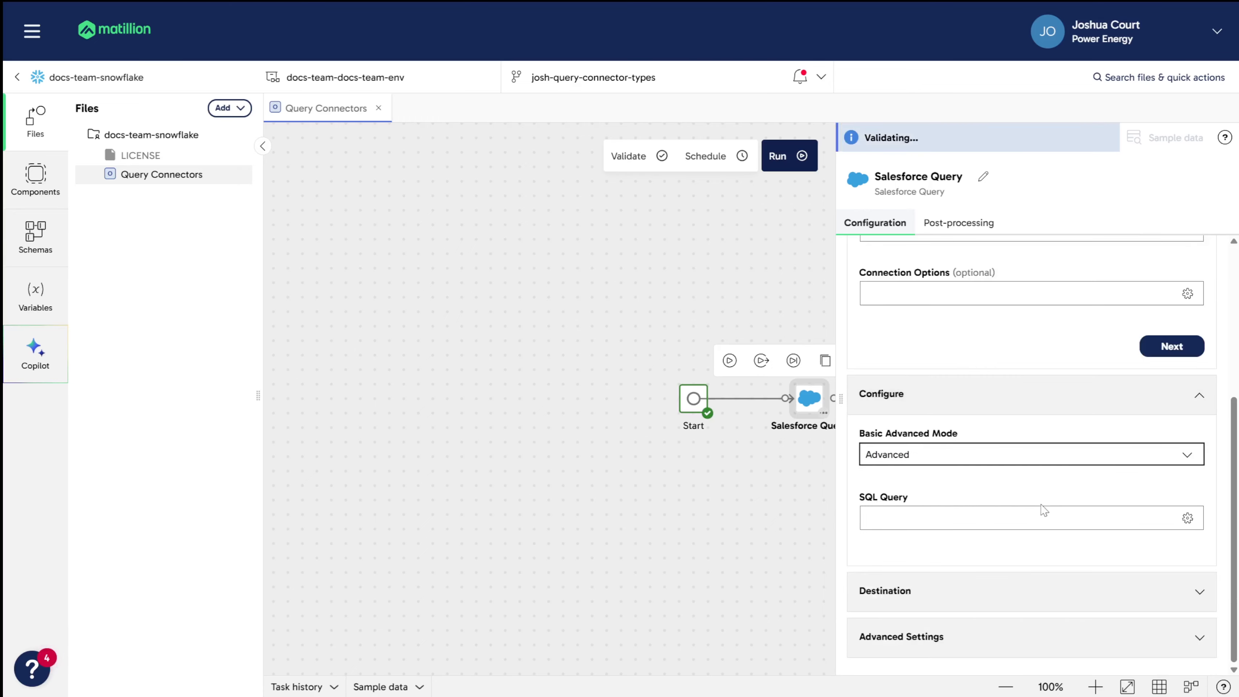
left_click(1081, 519)
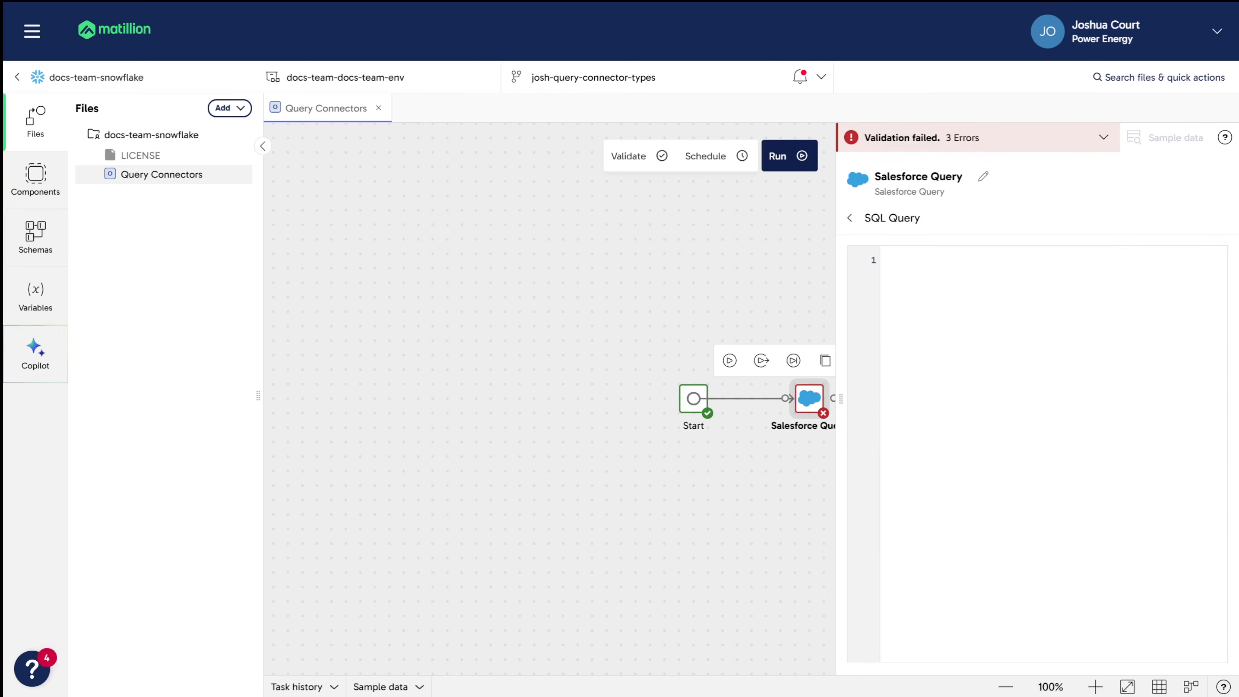
left_click(849, 218)
left_click(1186, 454)
left_click(956, 526)
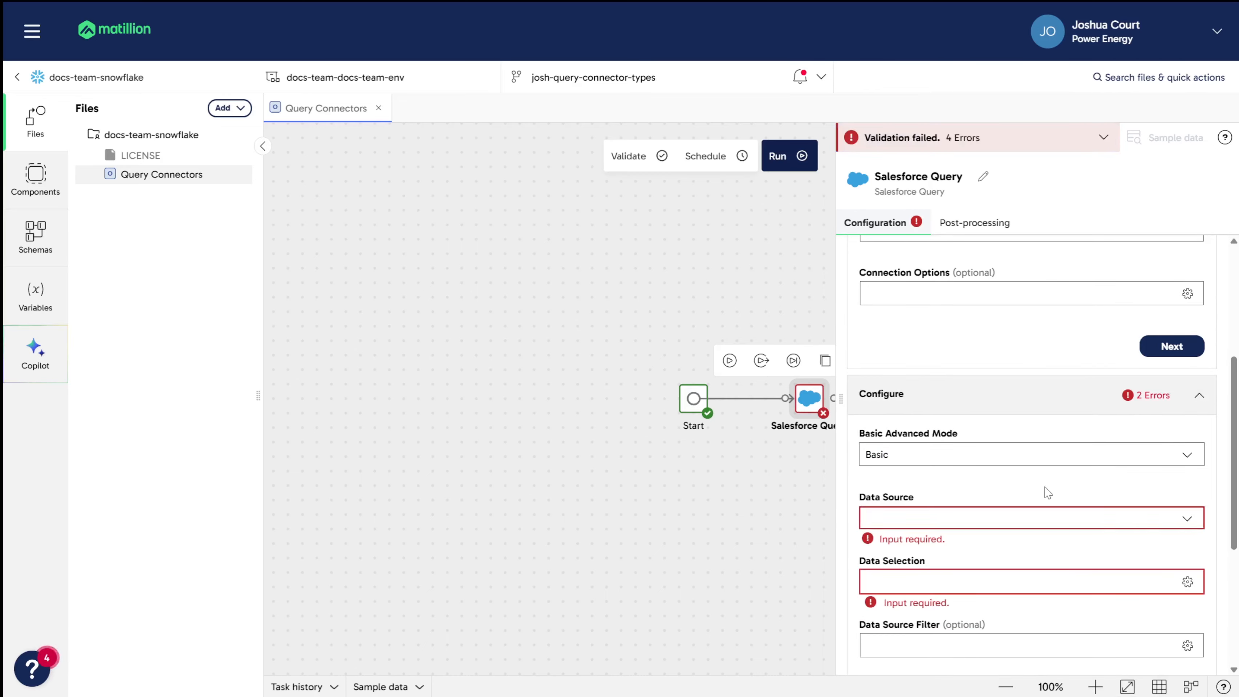
Set the Data Source to Account and save a Data Selection containing all available columns
left_click(1125, 520)
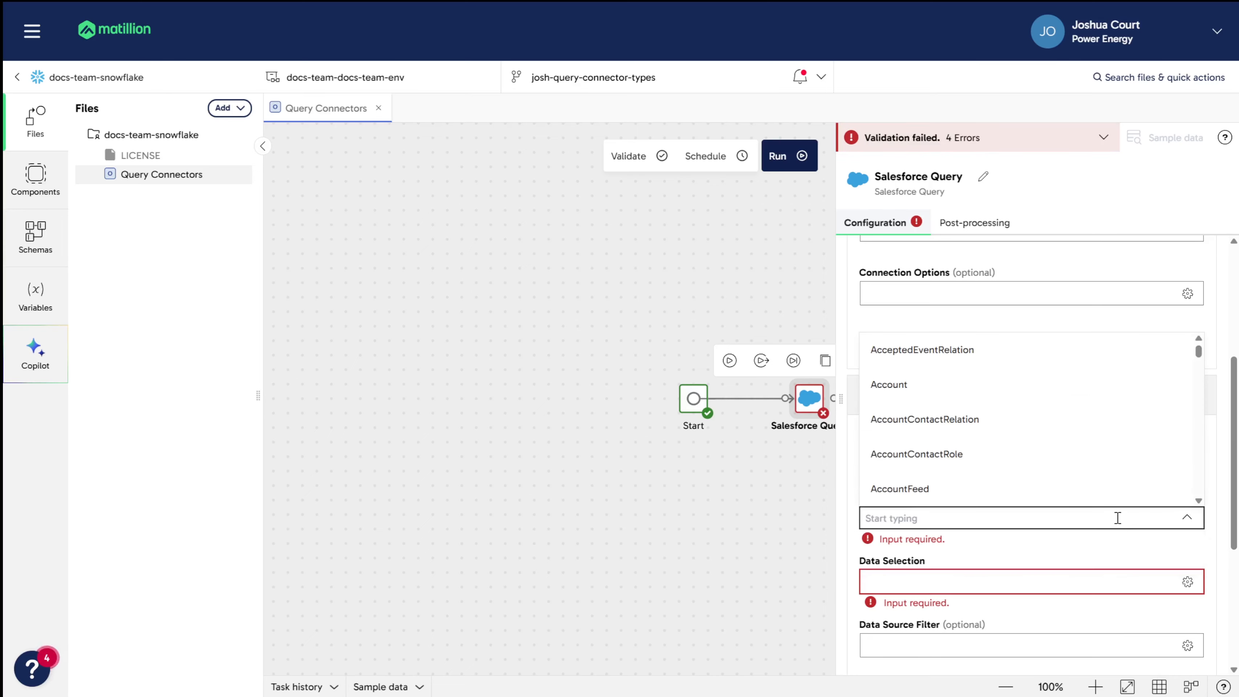
left_click(1015, 388)
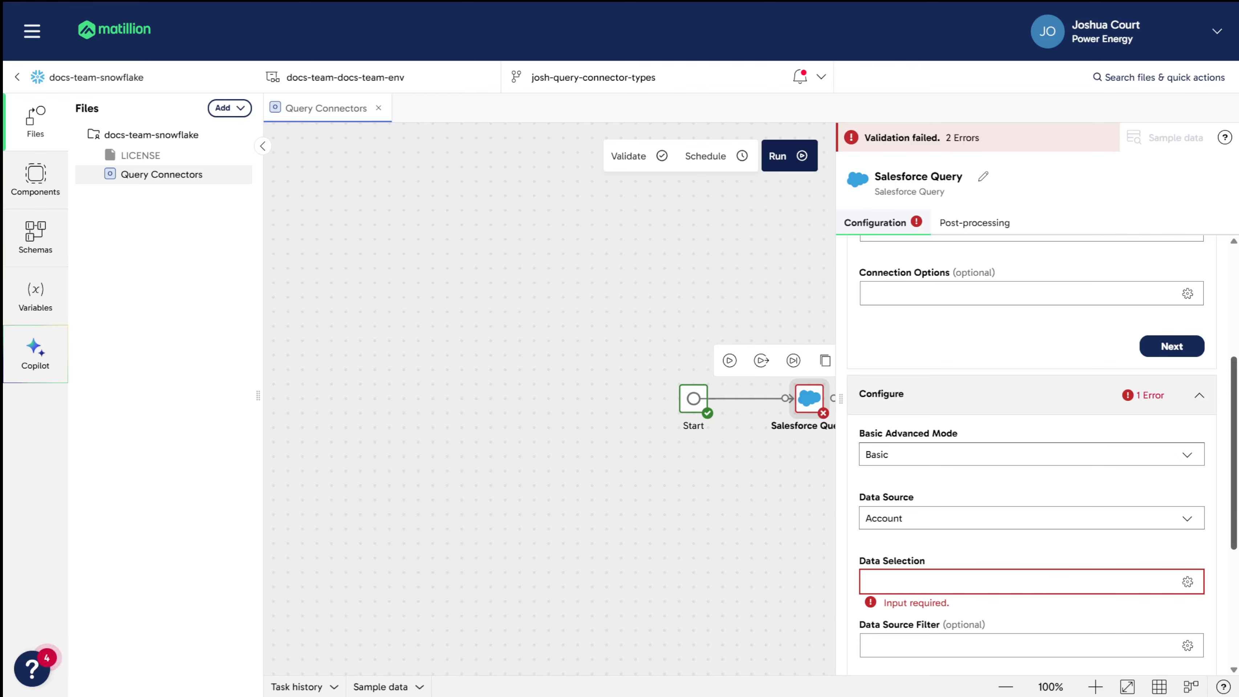
scroll(1075, 490, "down", 4)
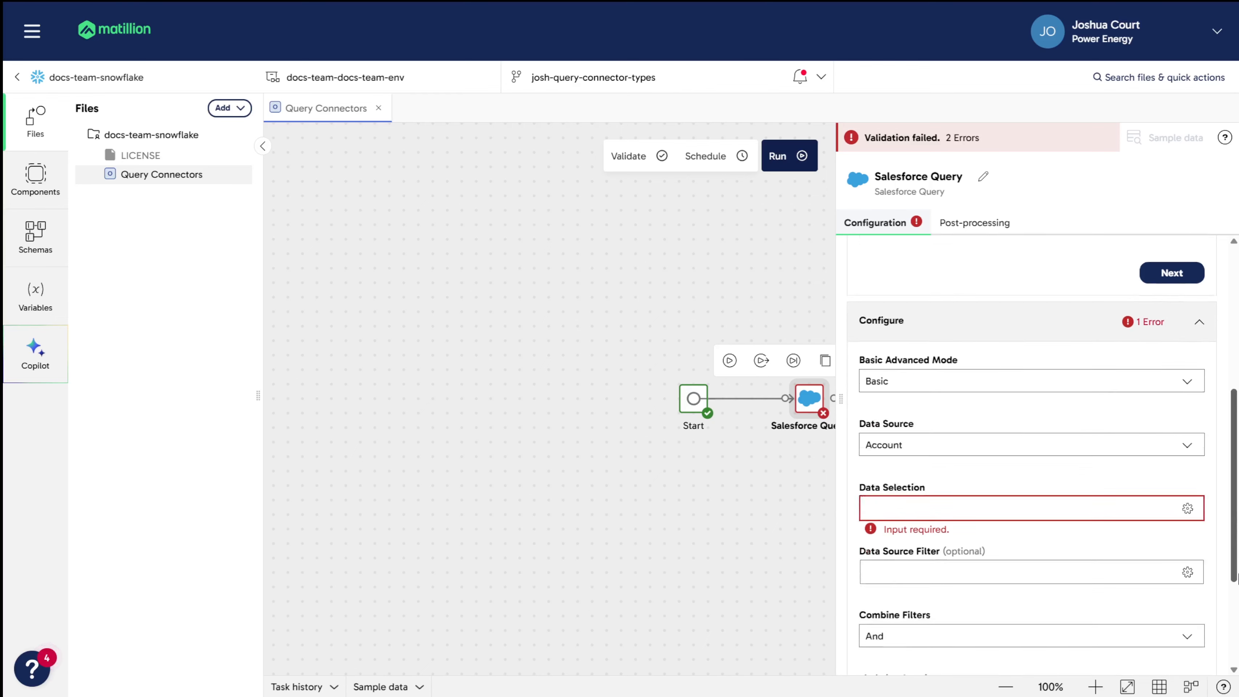
left_click(1079, 379)
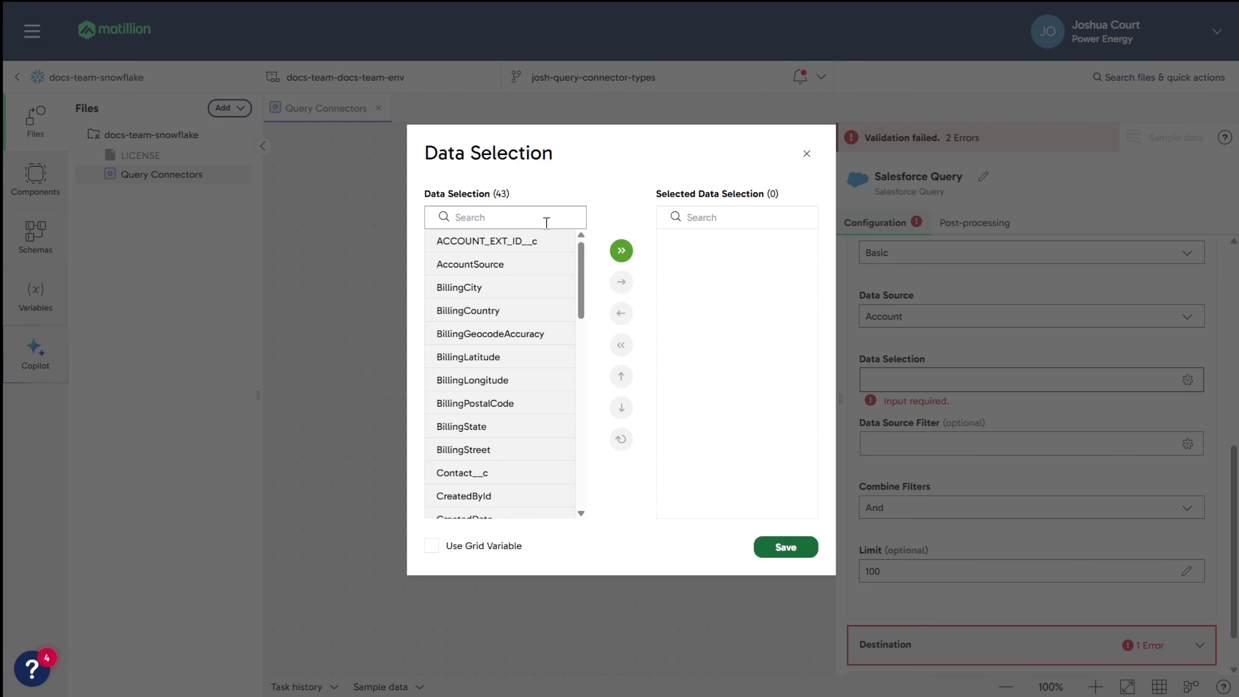
left_click(621, 250)
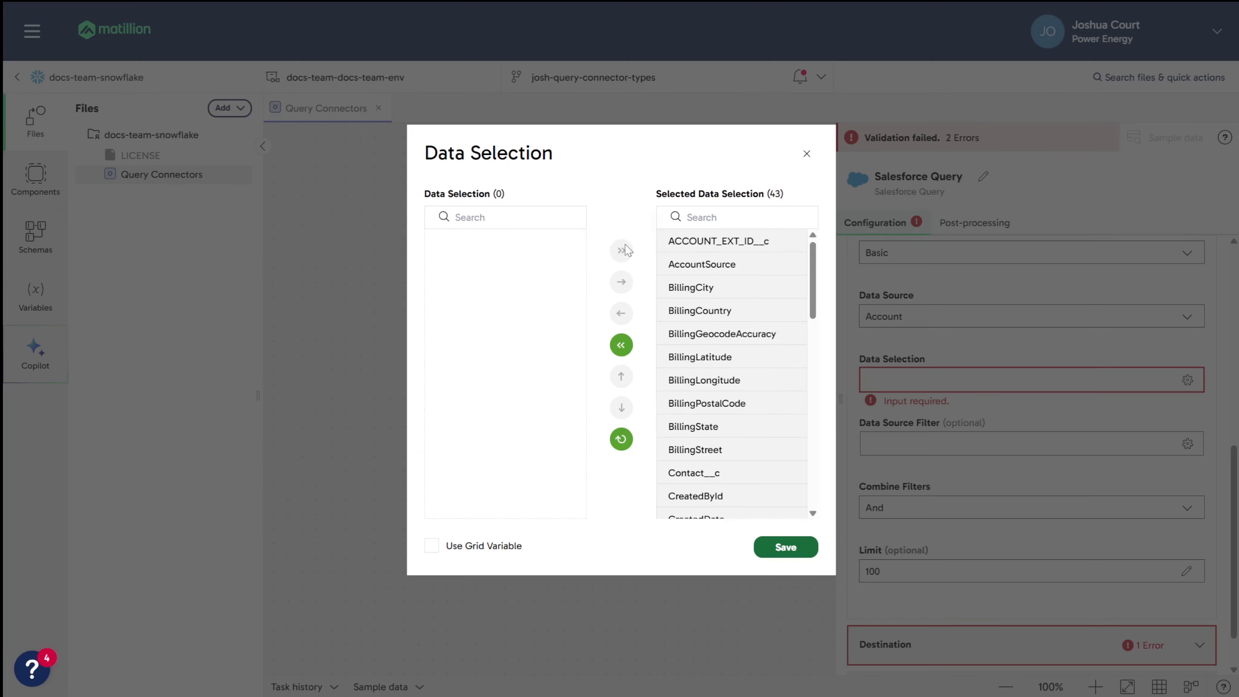
left_click(790, 549)
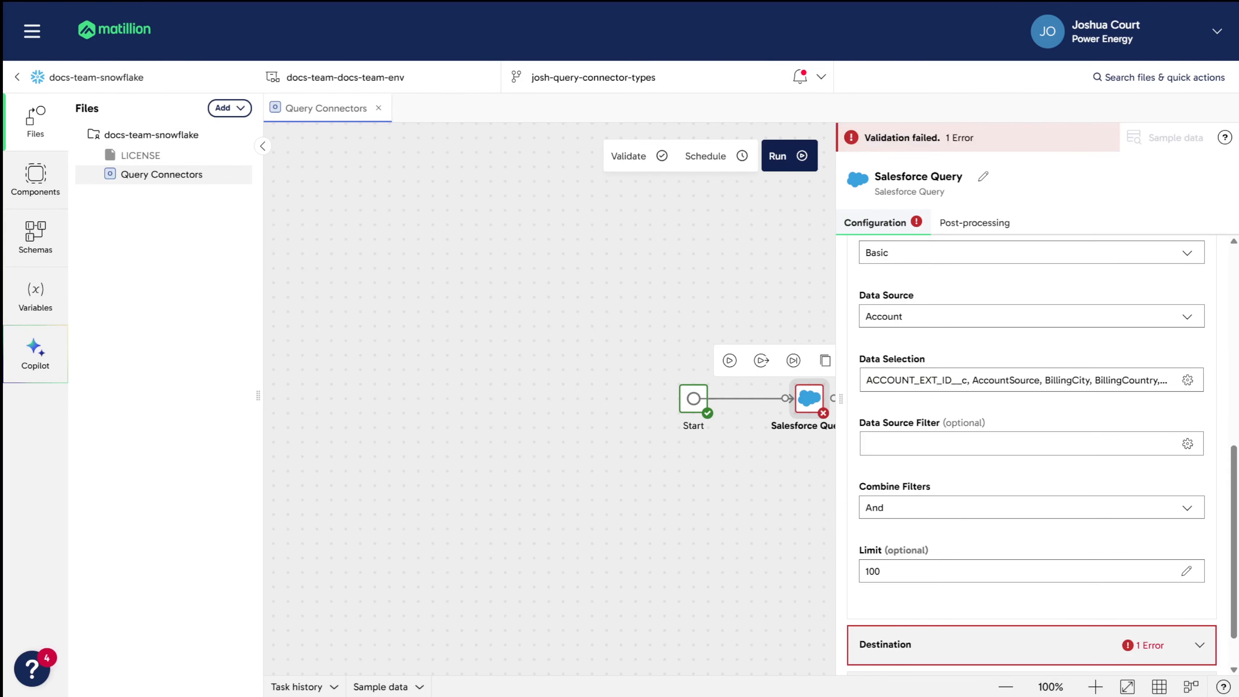
Review the Data Source Filter fields, the Combine Filters options and the Limit property in the Configure section
left_click(1053, 441)
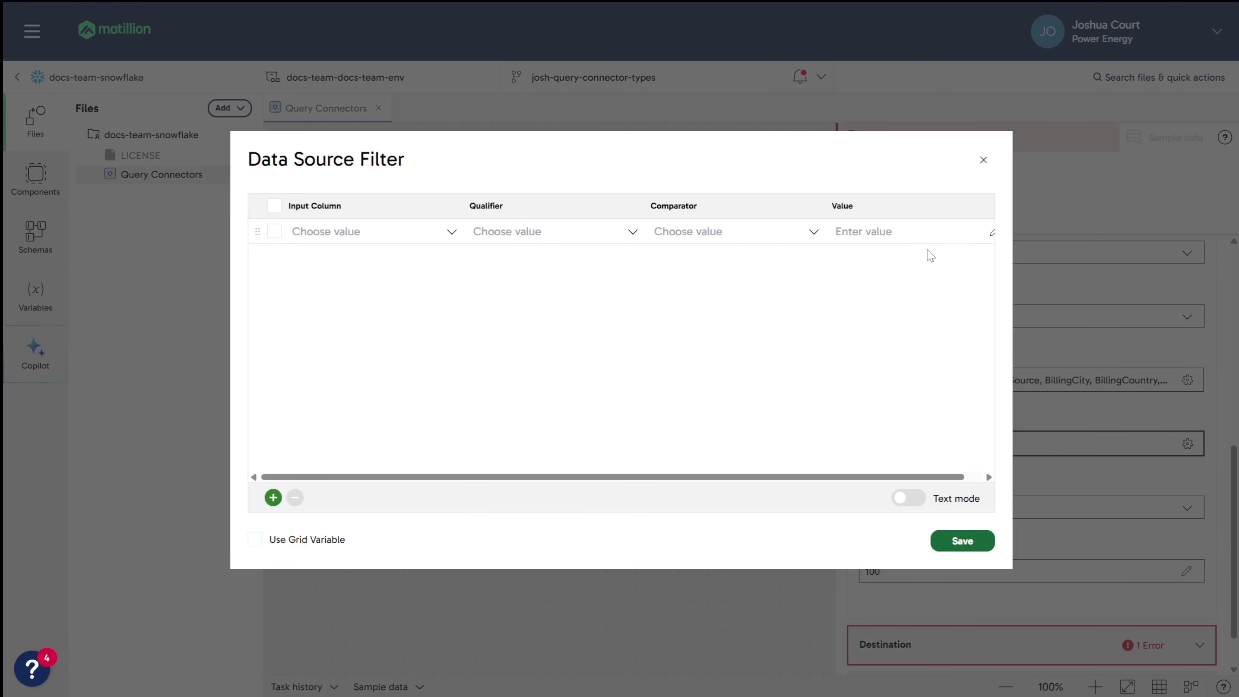
left_click(983, 160)
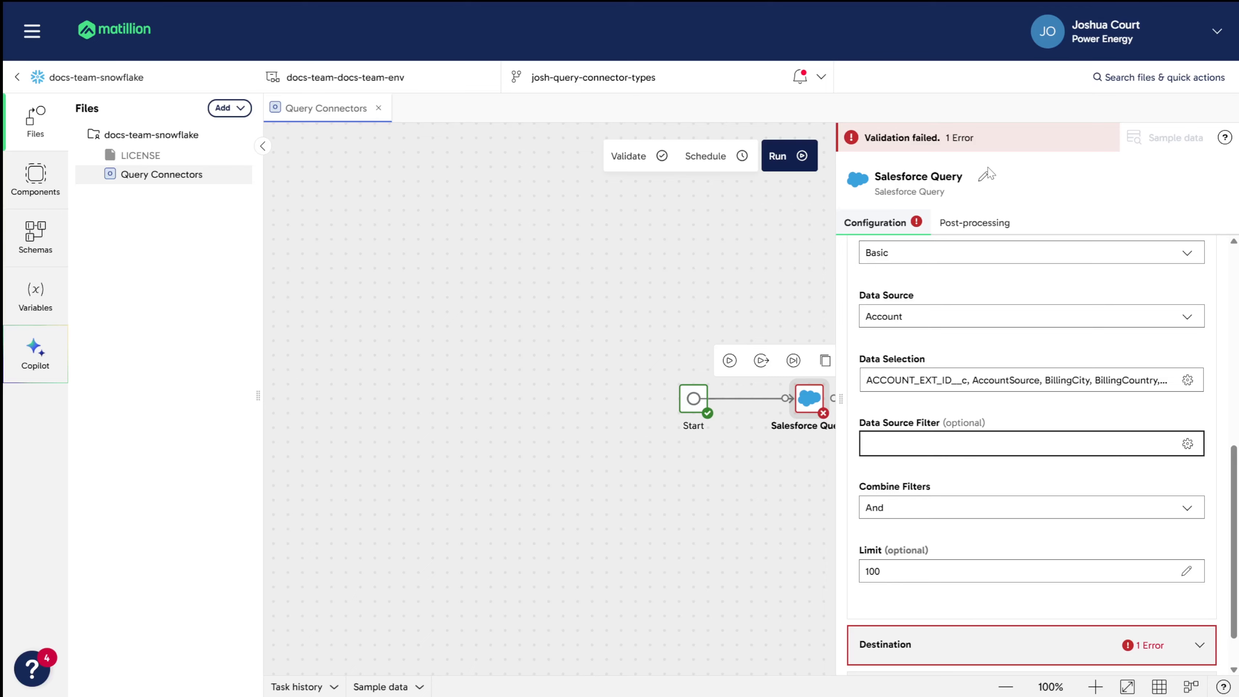
scroll(1010, 449, "down", 1)
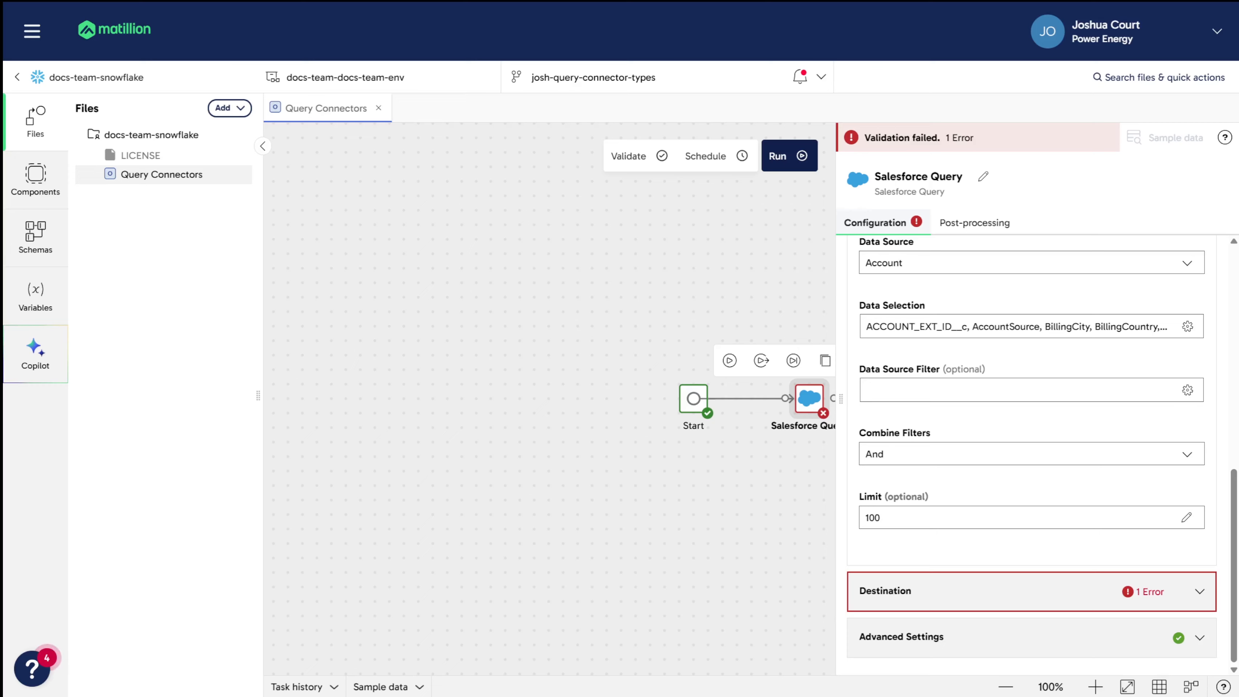
left_click(1184, 462)
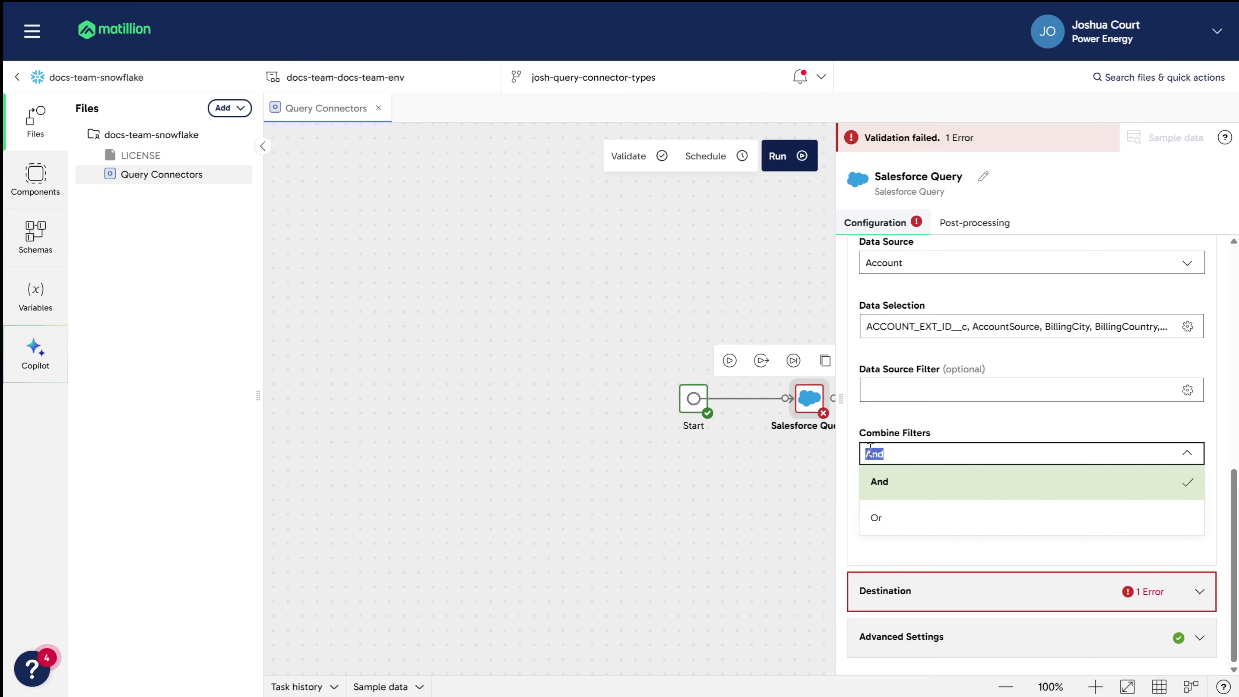
left_click(540, 538)
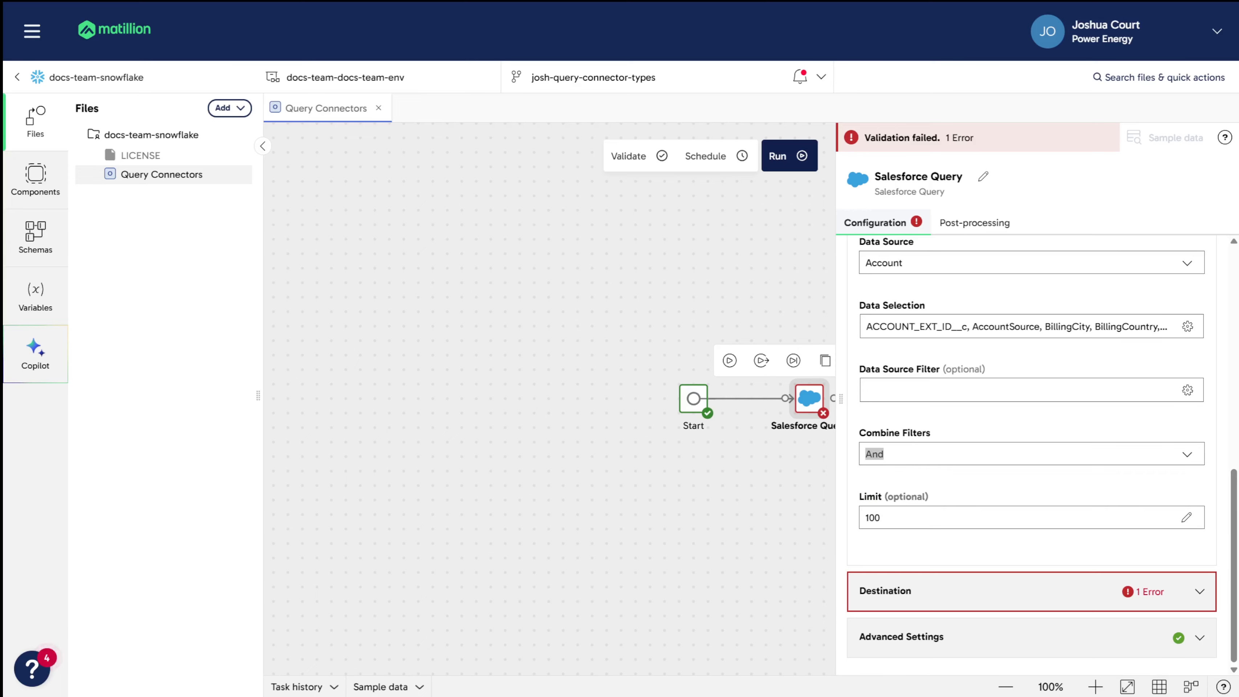
left_click(970, 519)
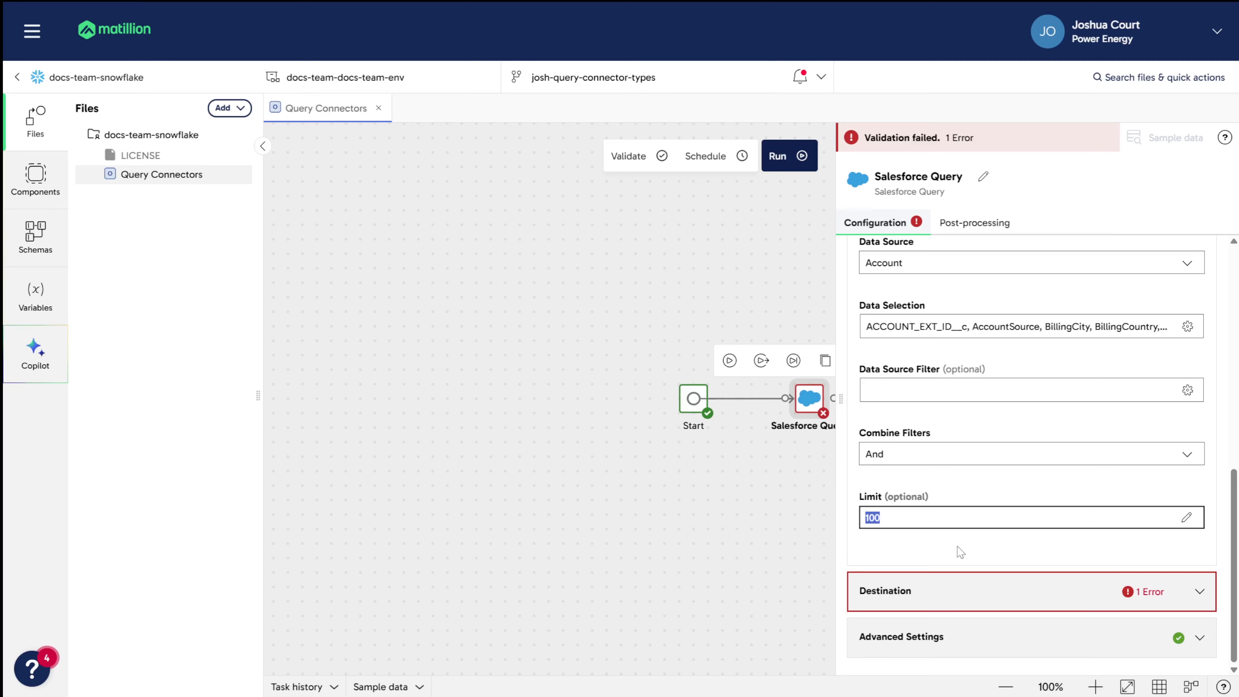
left_click(541, 561)
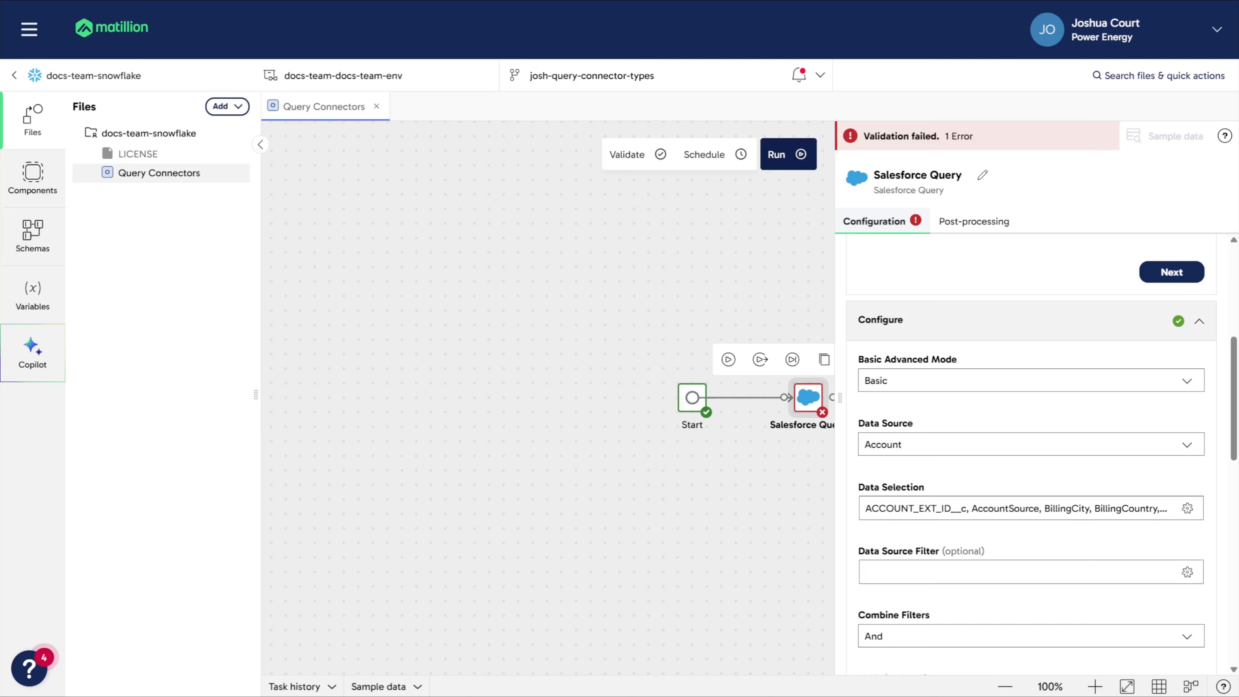
Set Basic Advanced Mode to Advanced and read through the query in the SQL Query editor
left_click(1084, 380)
left_click(967, 420)
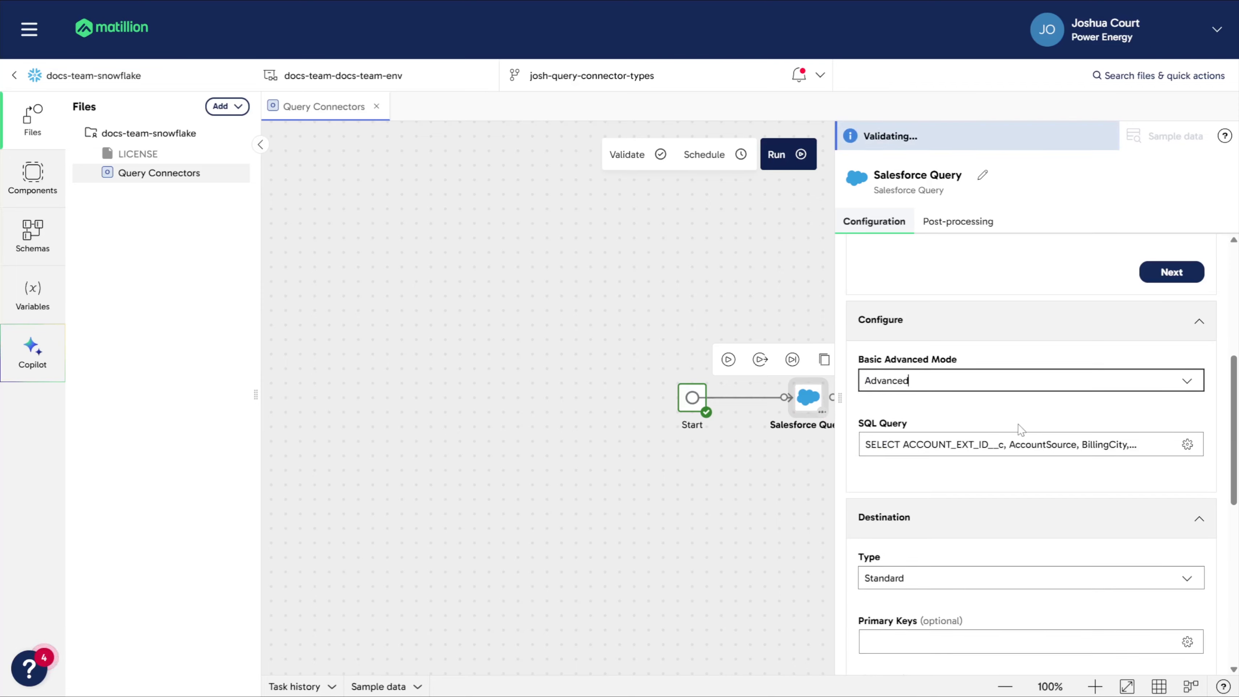
left_click(1089, 449)
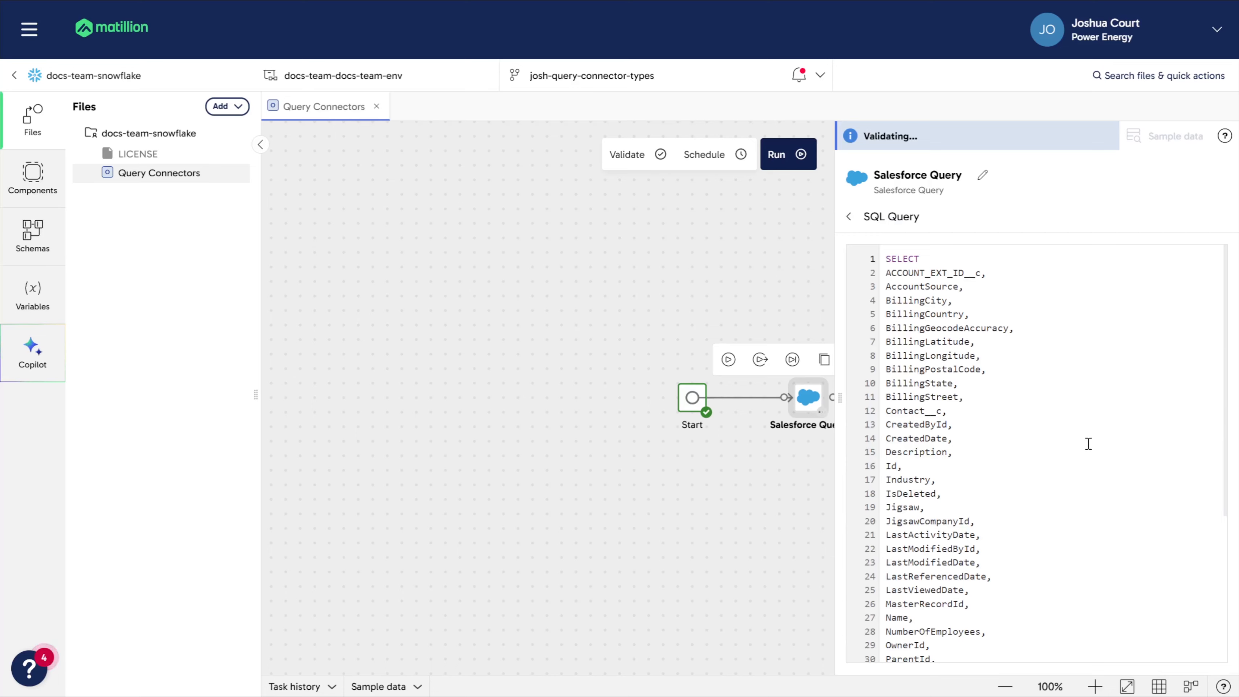
scroll(946, 277, "down", 5)
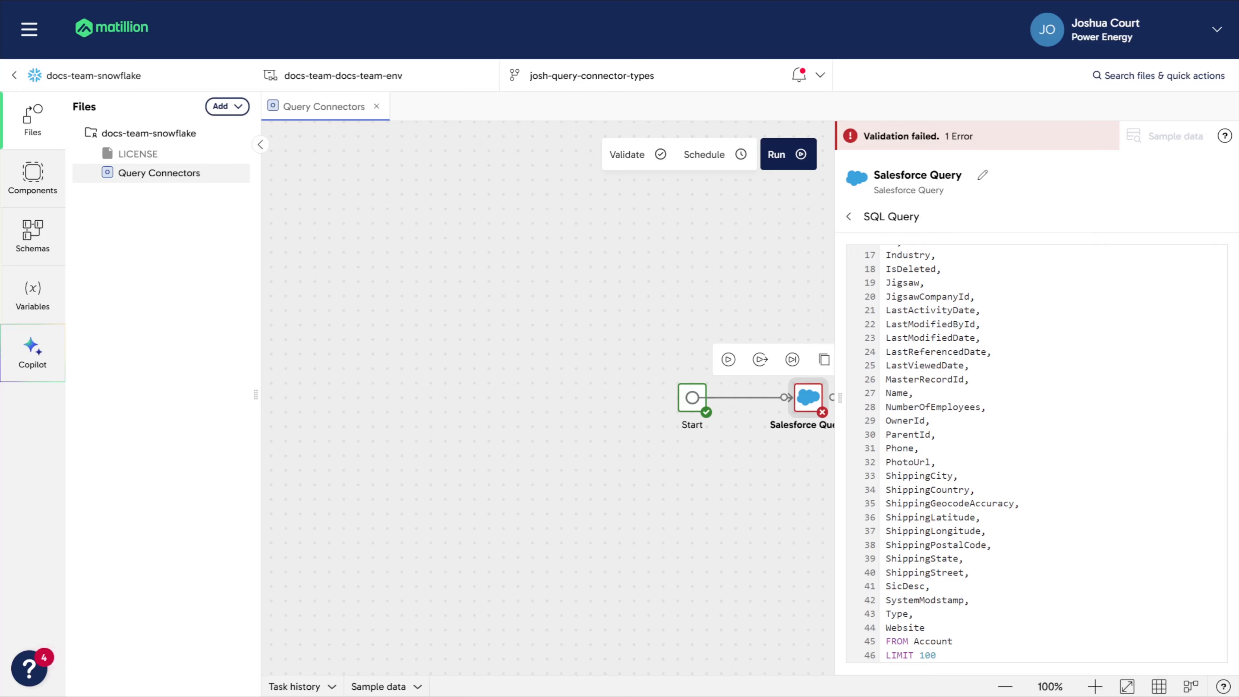
scroll(1034, 454, "up", 2)
scroll(1035, 454, "up", 3)
left_click(849, 216)
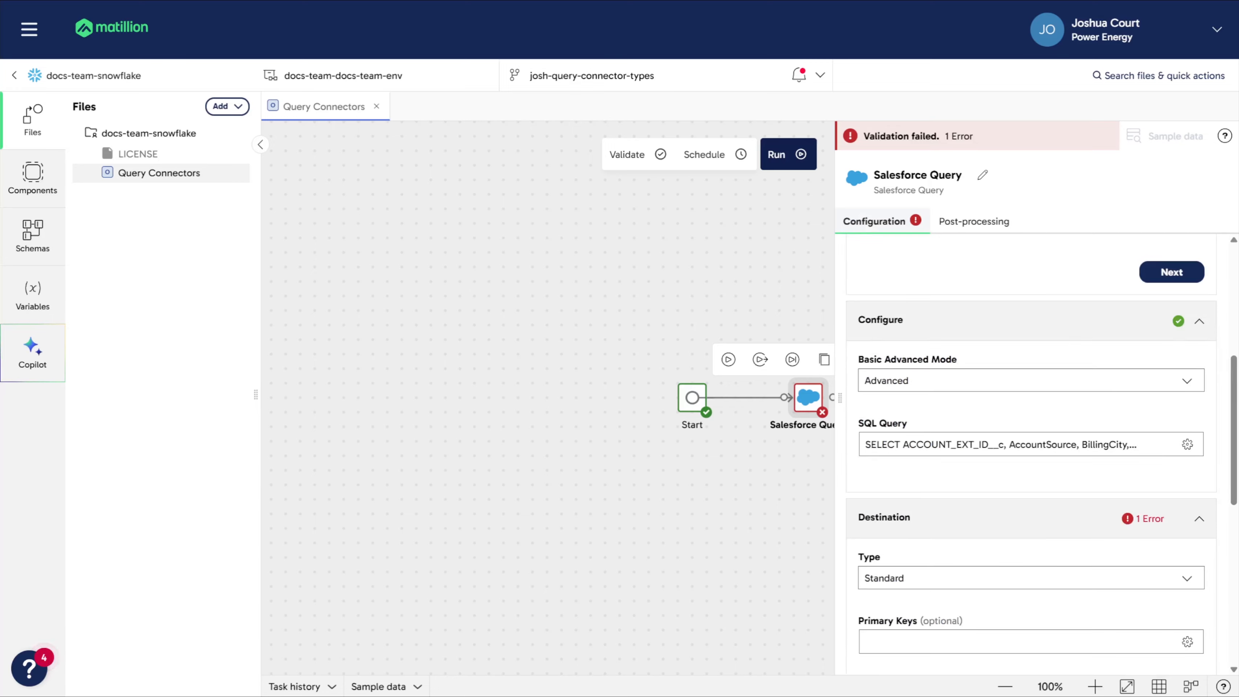
Review the Destination settings and check the default warehouse and database in the Snowflake defaults of the docs-team-docs-team-env environment
scroll(1030, 463, "down", 3)
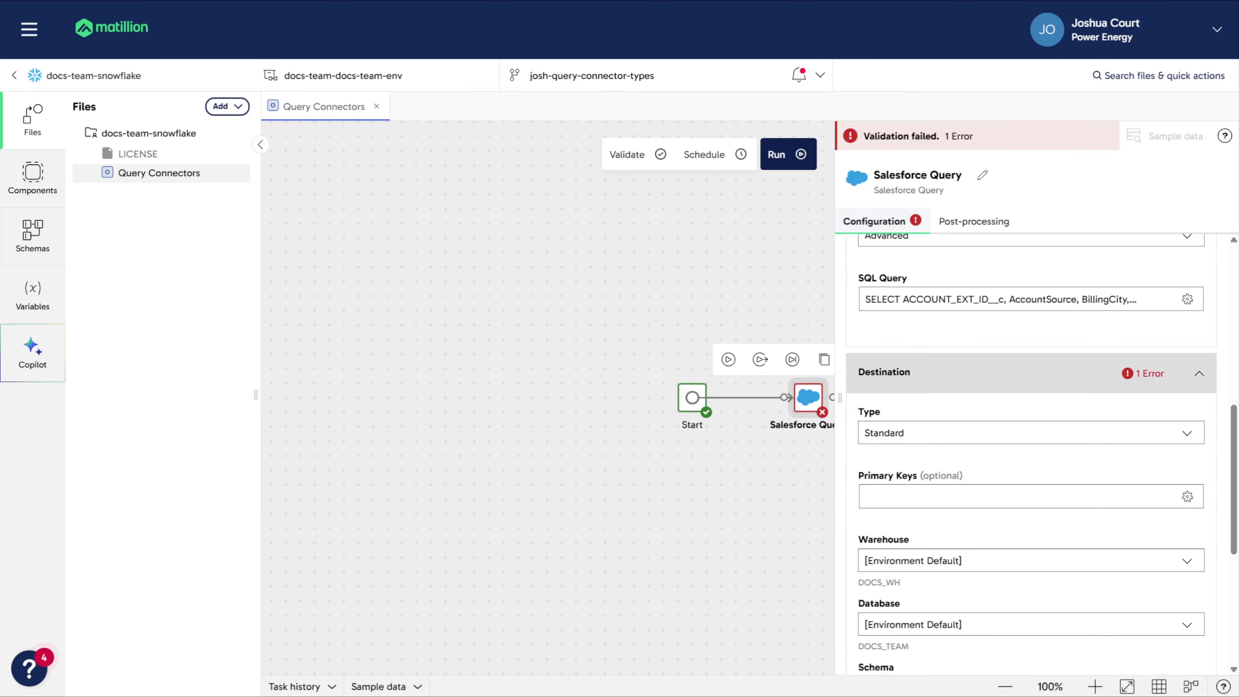
scroll(1031, 453, "down", 3)
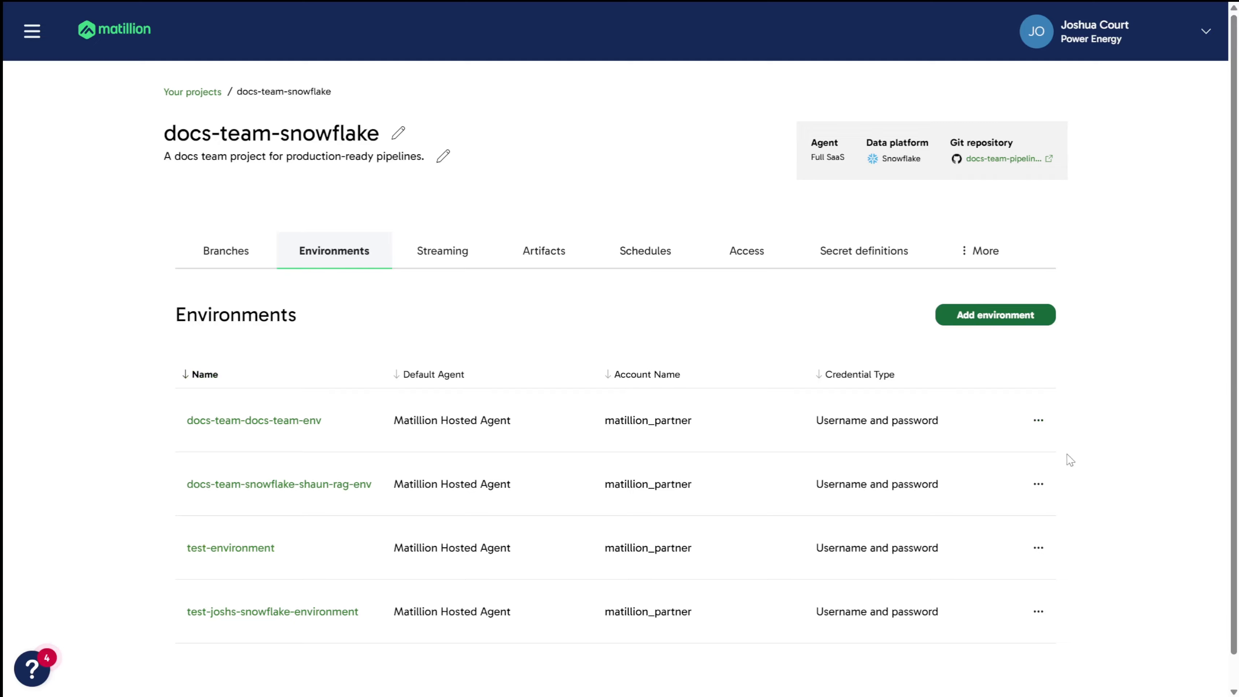
left_click(1038, 420)
left_click(949, 323)
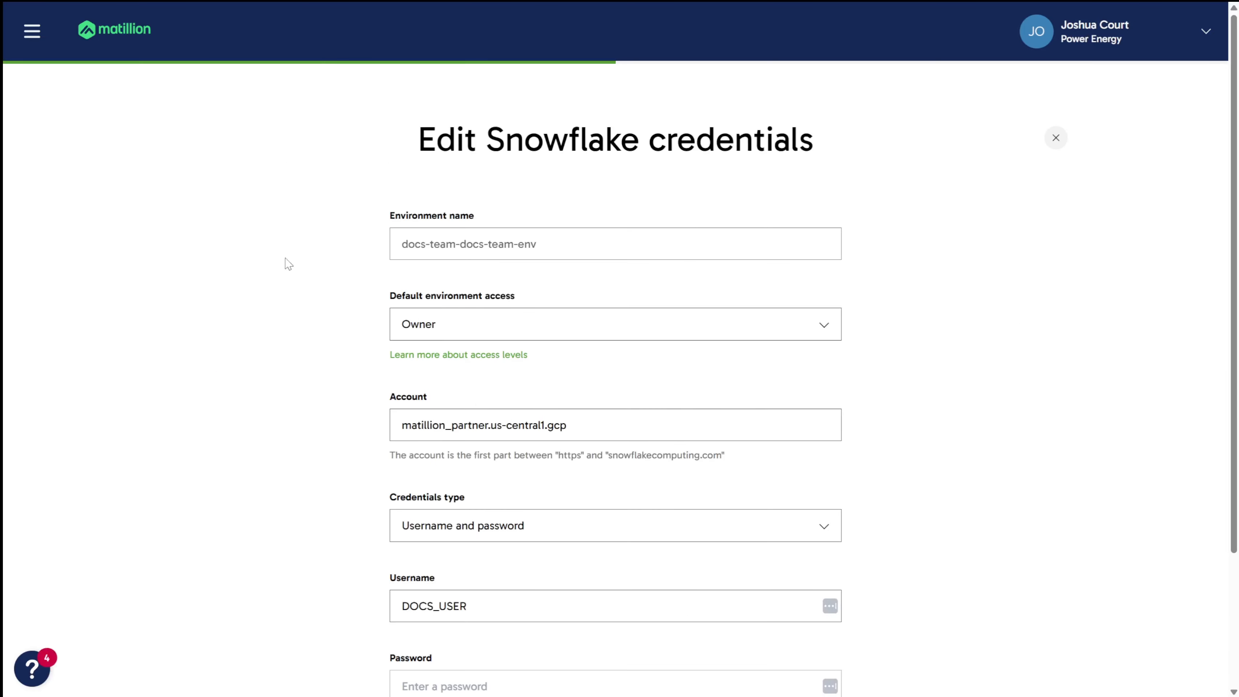
scroll(254, 276, "down", 3)
left_click(800, 586)
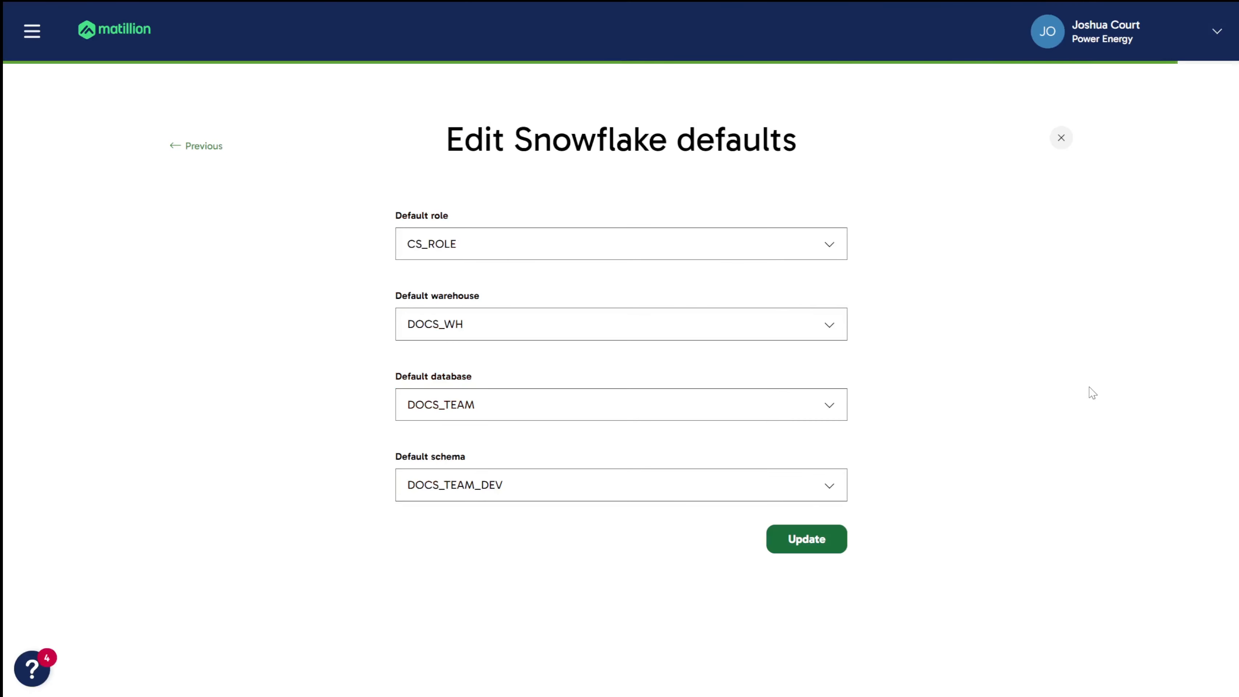
left_click(845, 323)
left_click(829, 330)
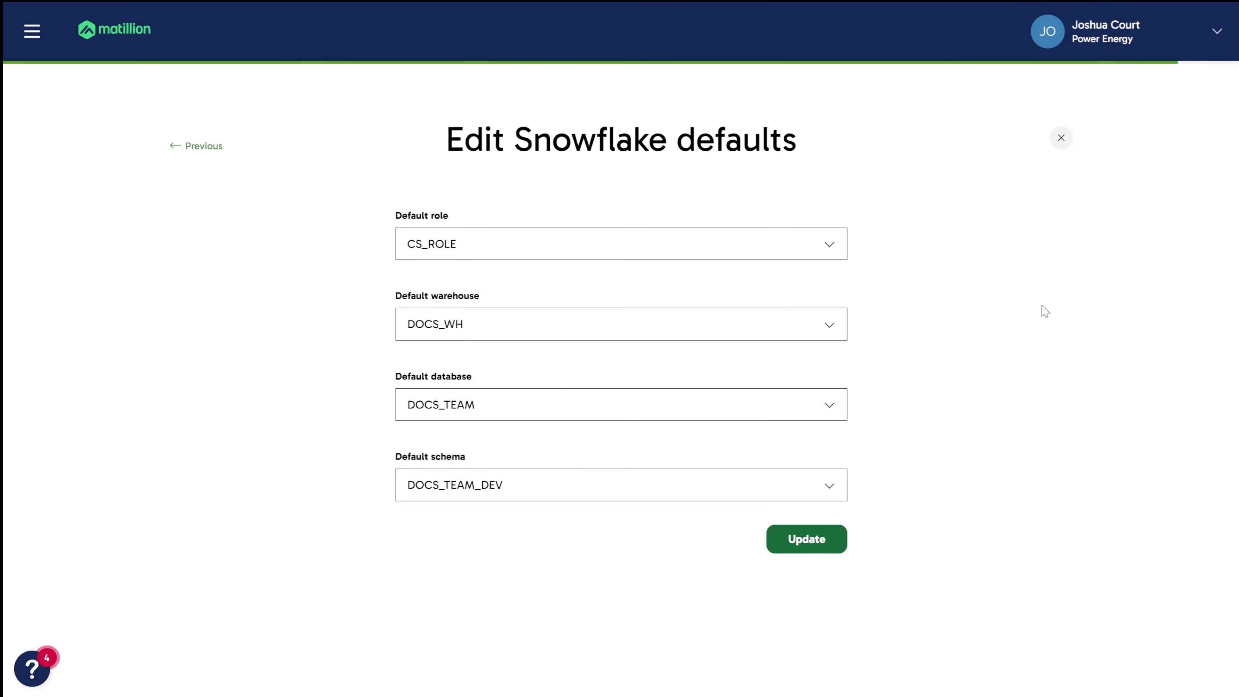
left_click(830, 406)
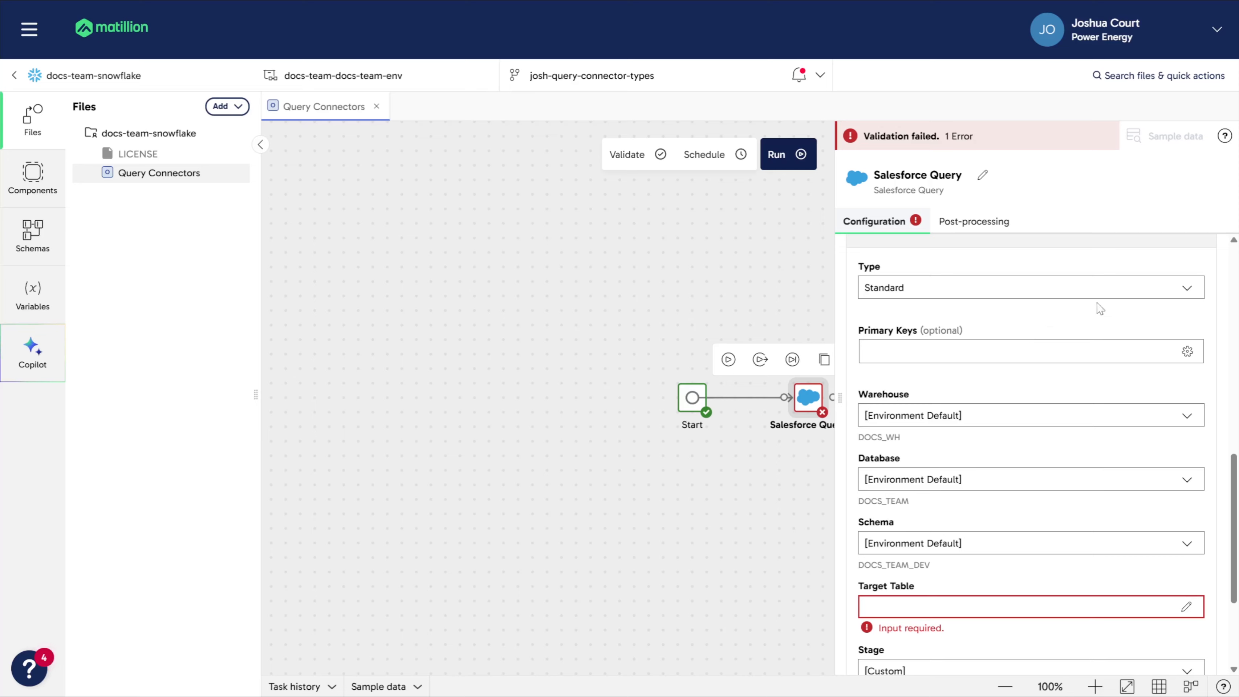
Check which options are available for the destination Type of the Salesforce Query component
left_click(1191, 293)
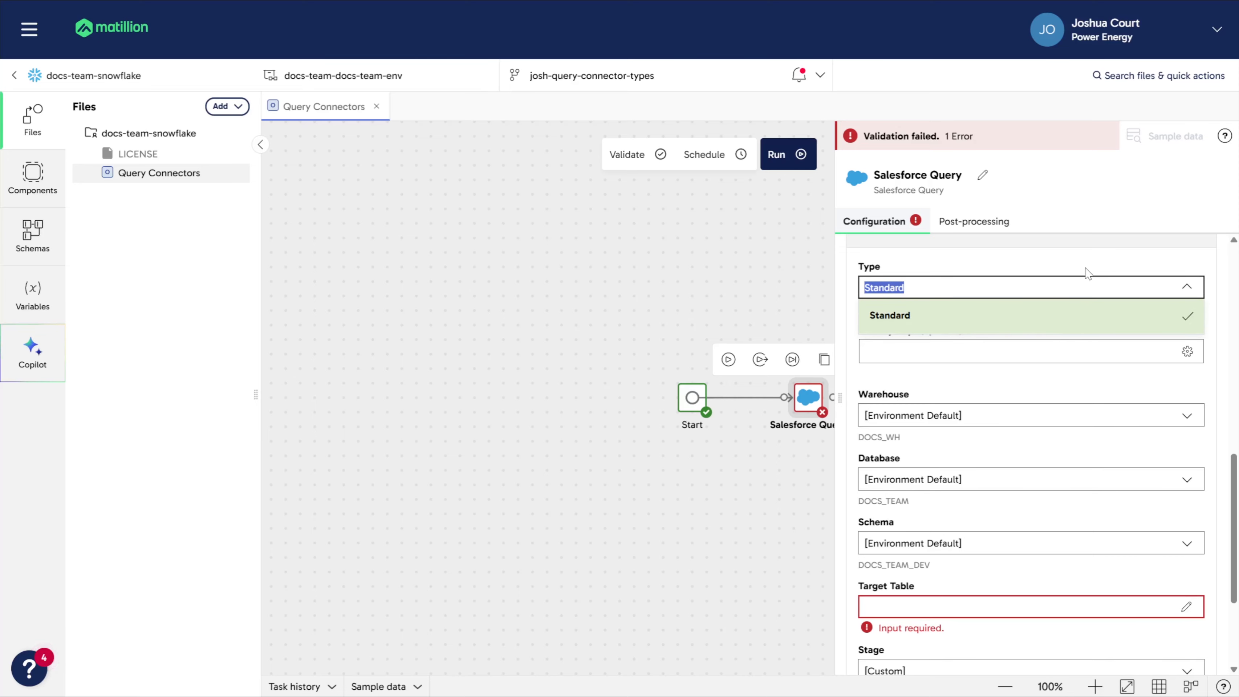
left_click(1183, 278)
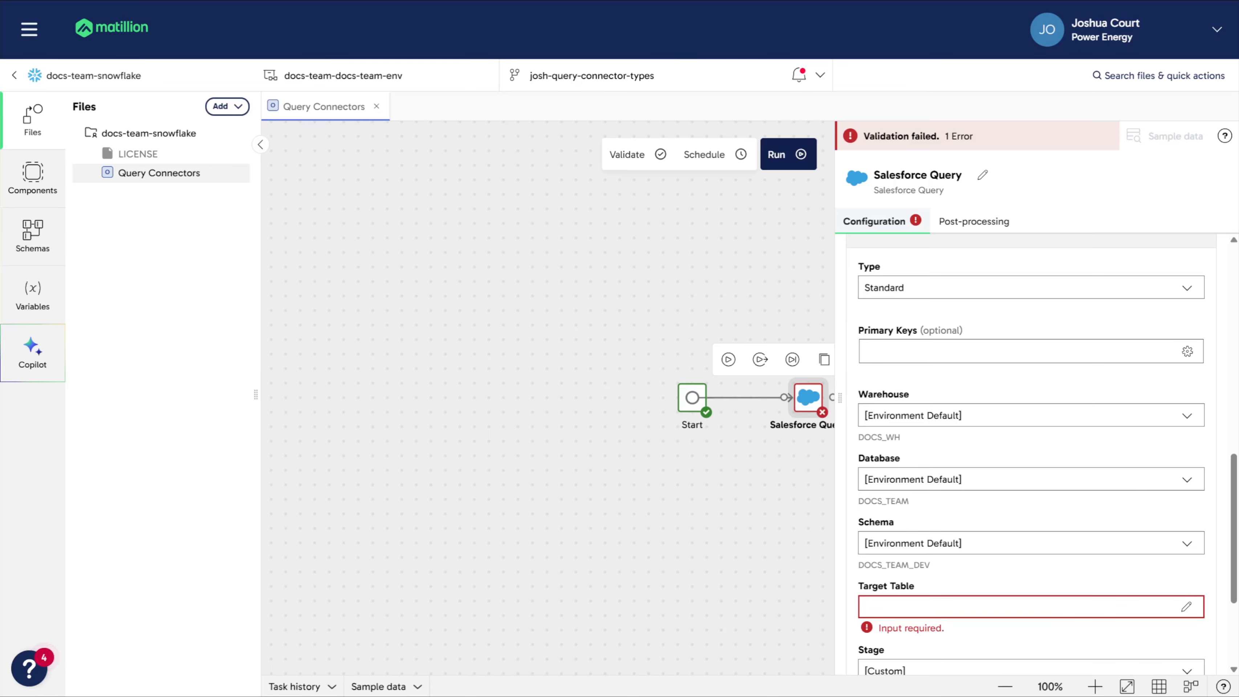
Check the available Warehouse options and set the destination Target Table to salesforce_query_test_josh
left_click(1186, 418)
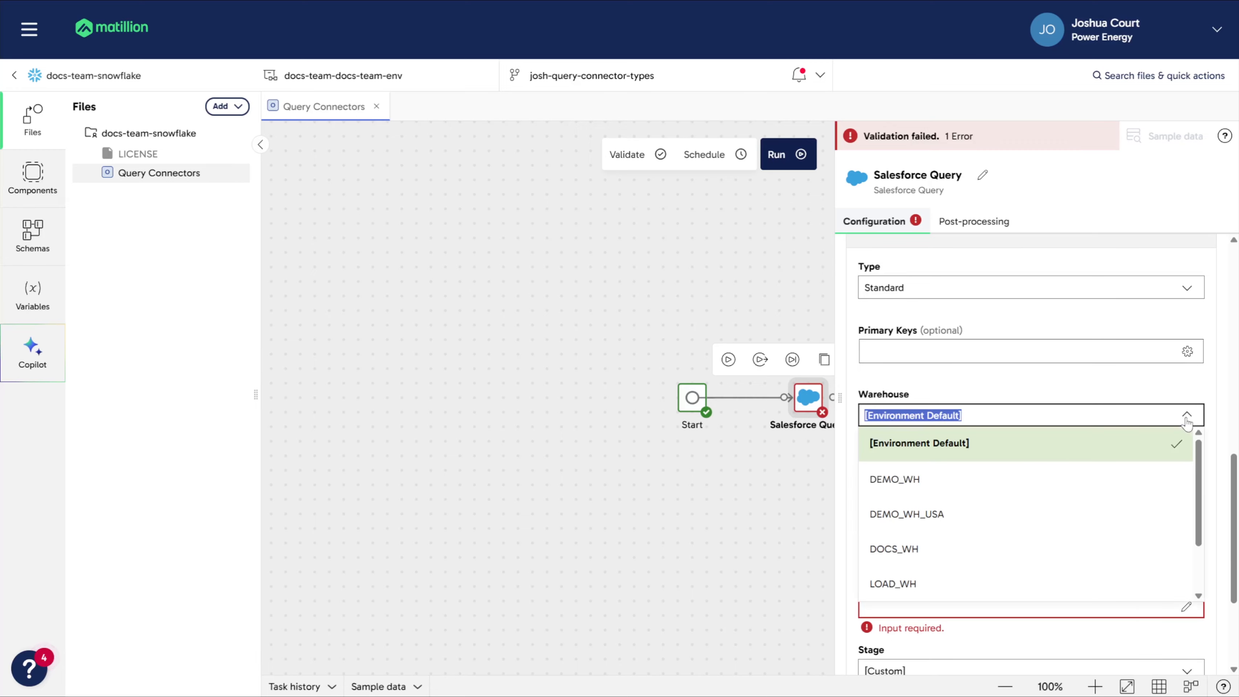
left_click(1191, 419)
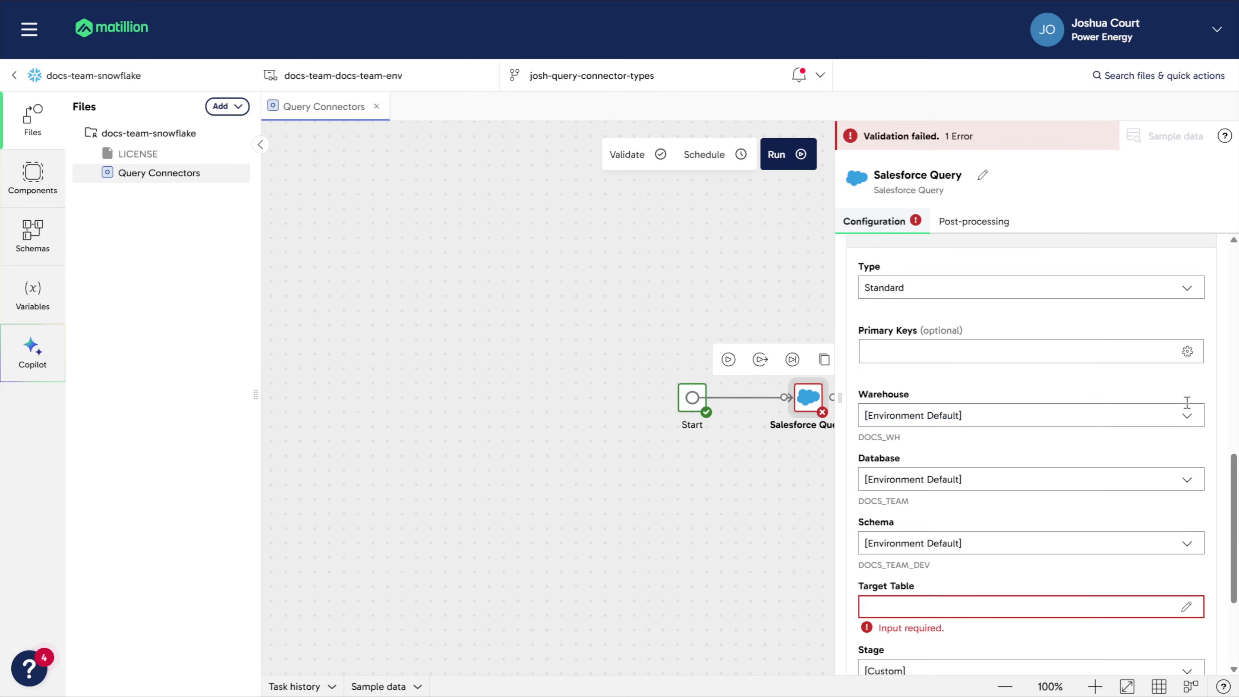
scroll(1029, 440, "down", 3)
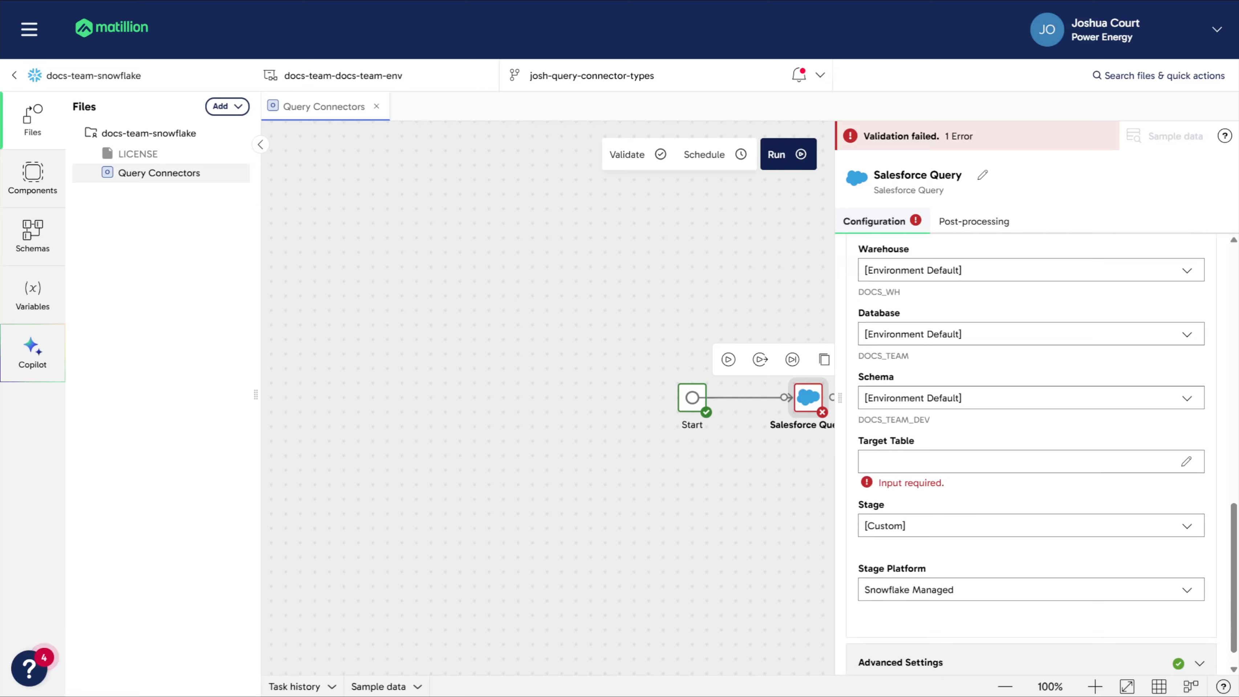
left_click(954, 465)
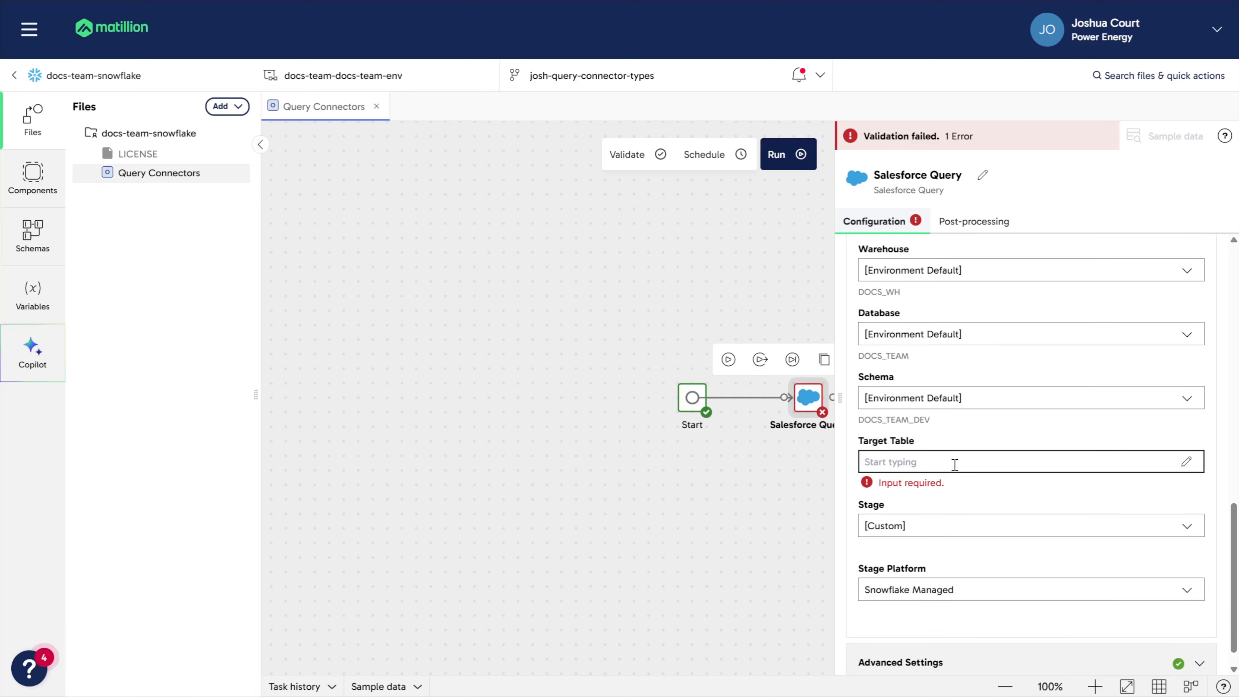
type("salesforce_query")
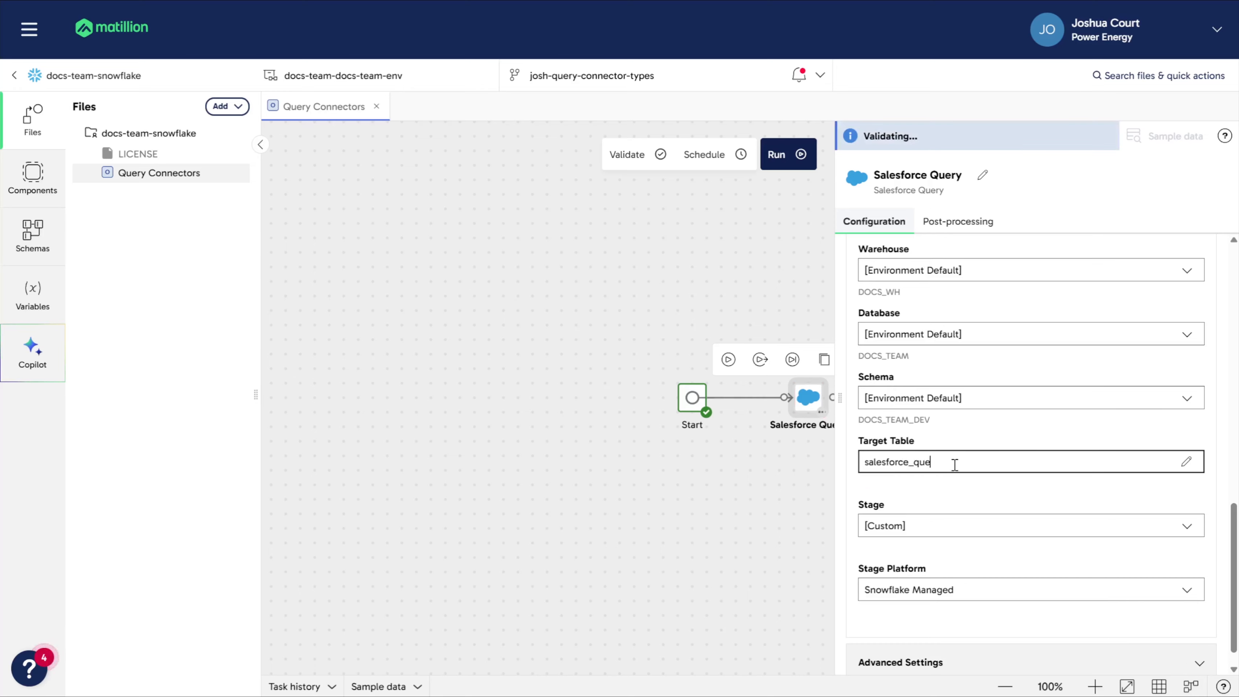
type("_test_josh")
left_click(973, 437)
double_click(975, 458)
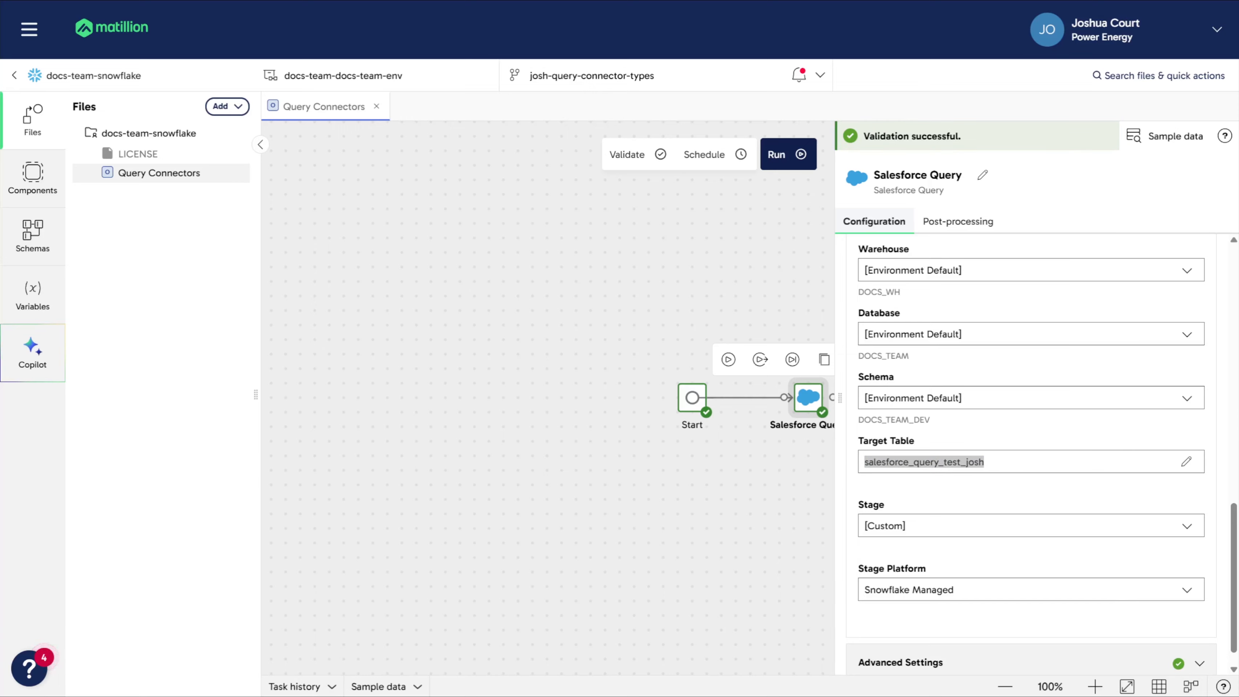
Review the columns available as Primary Keys in the Destination settings without selecting any
scroll(901, 483, "up", 6)
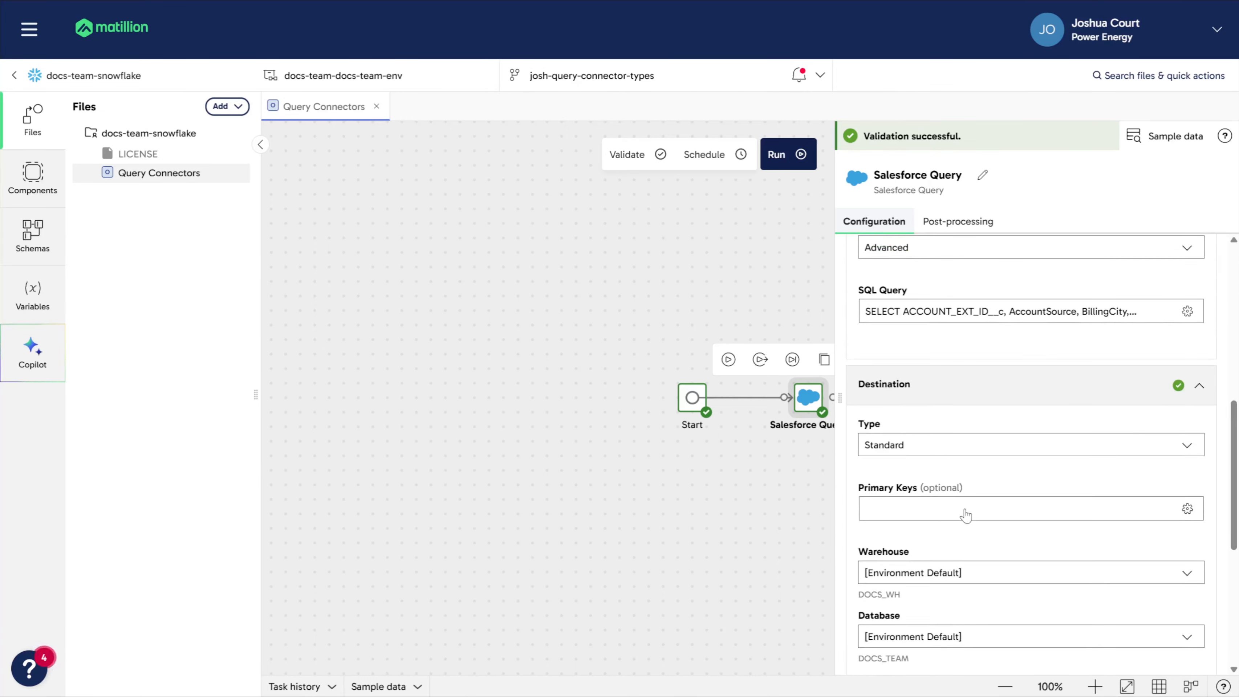
left_click(965, 515)
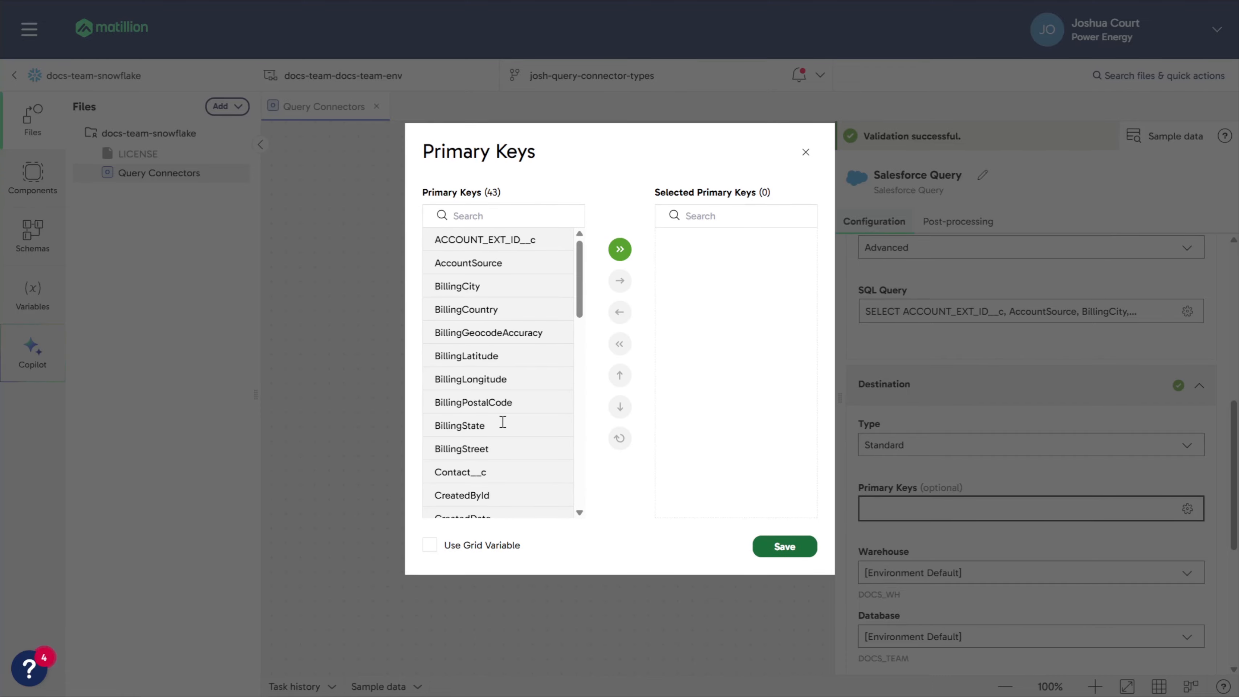
left_click(806, 153)
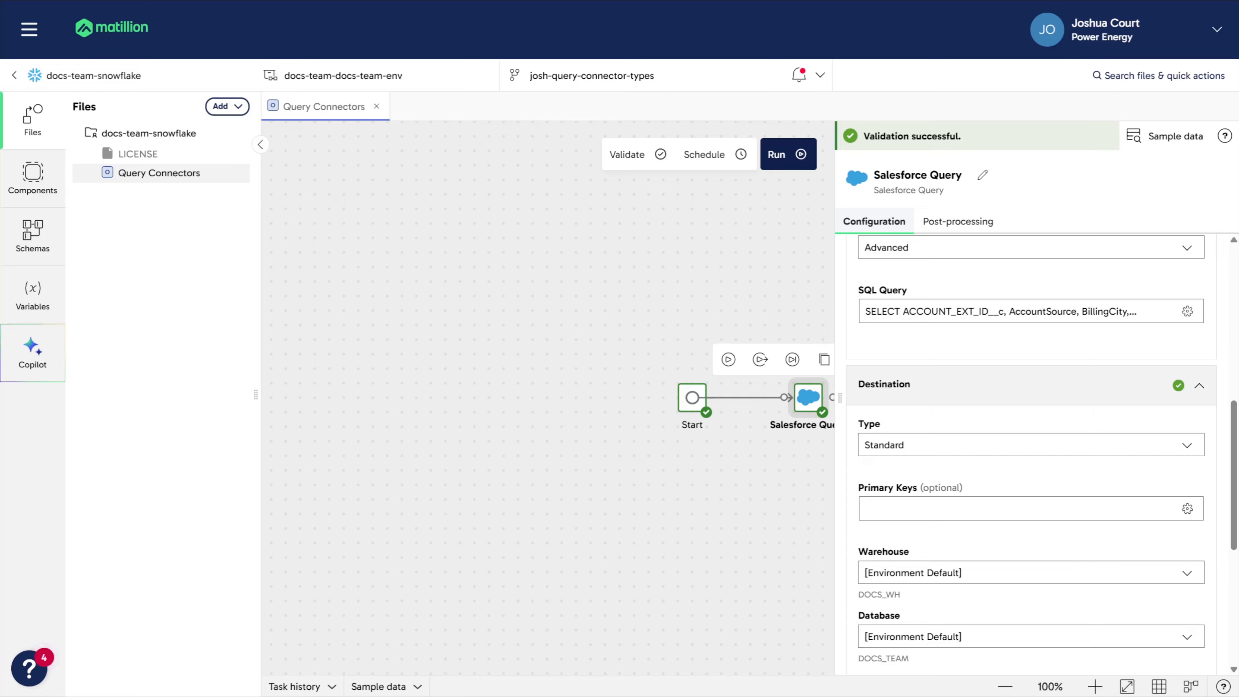
Check which options are available for Stage and Stage Platform in the Destination settings
scroll(929, 495, "down", 6)
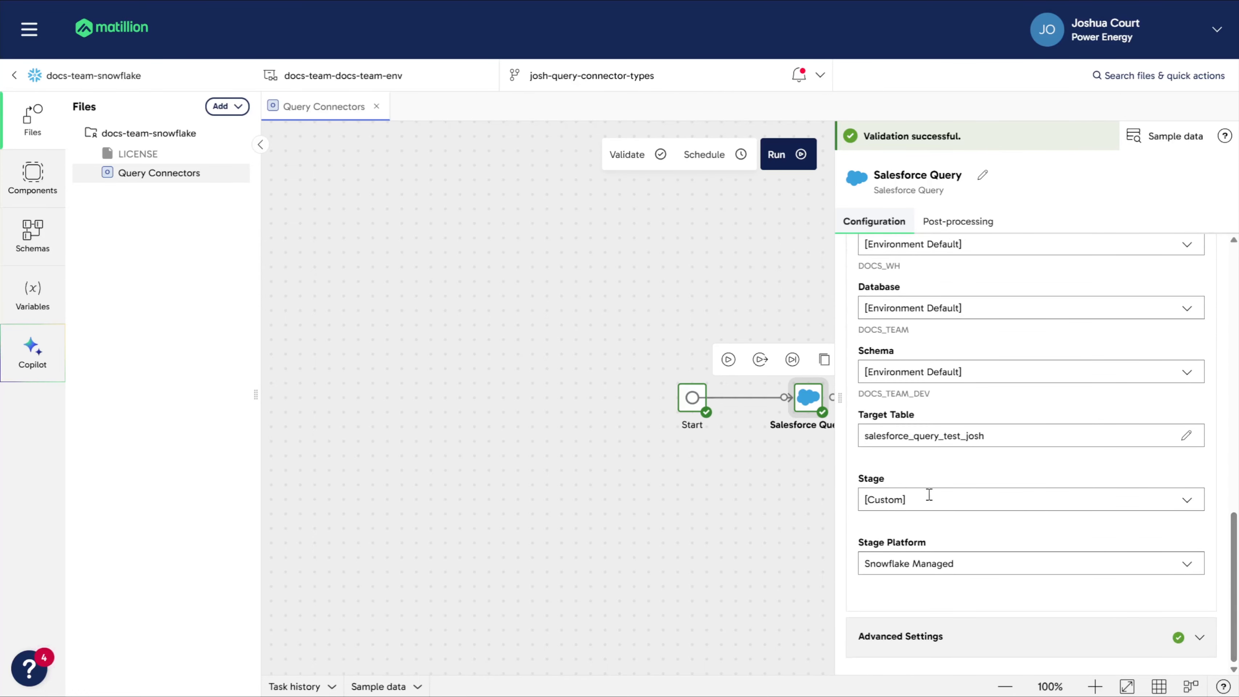
left_click(1189, 507)
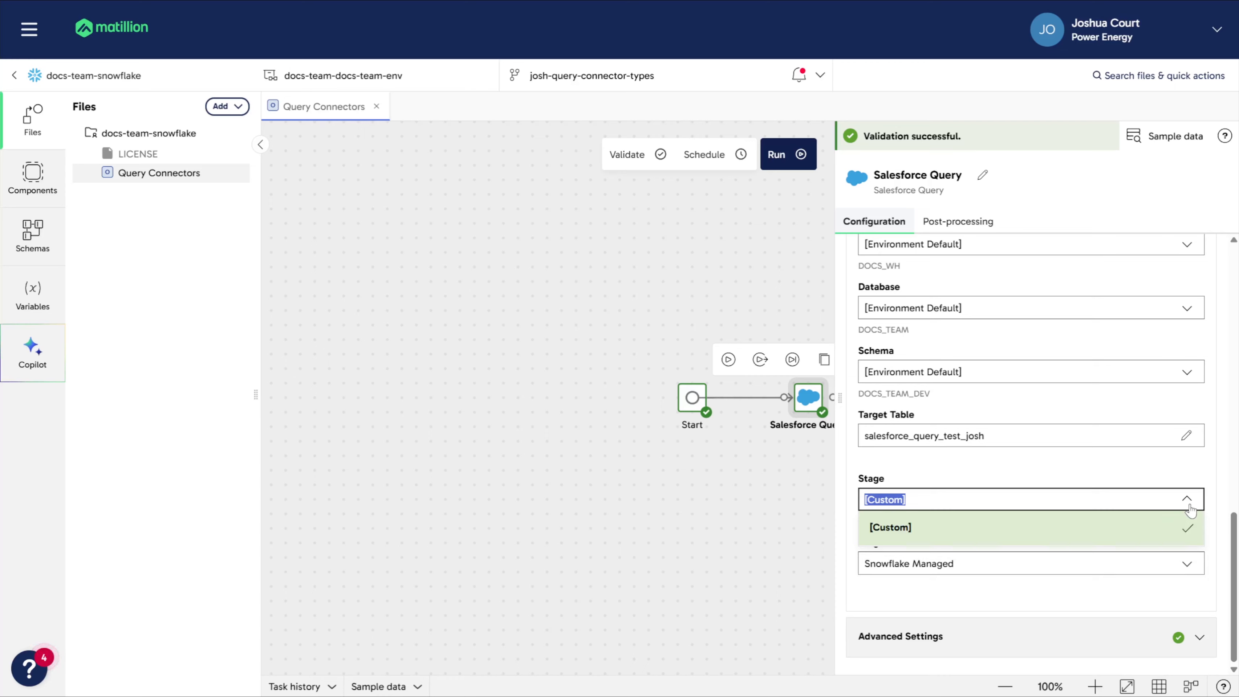
left_click(1095, 468)
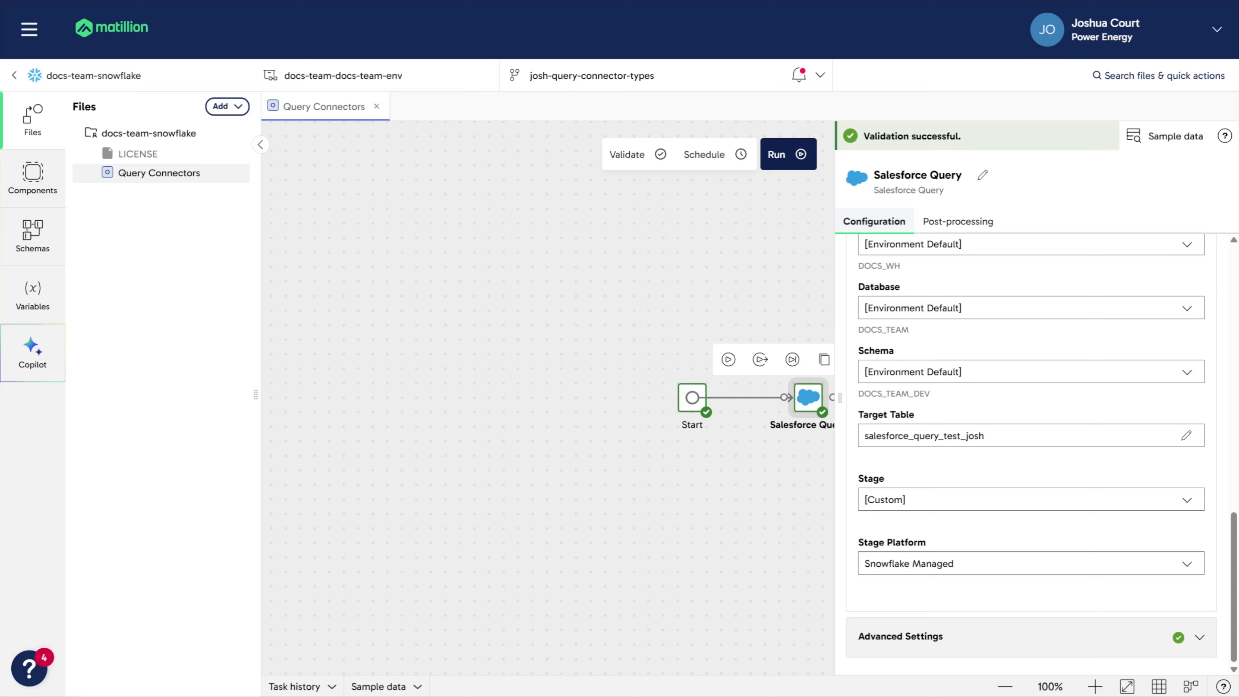
left_click(1186, 566)
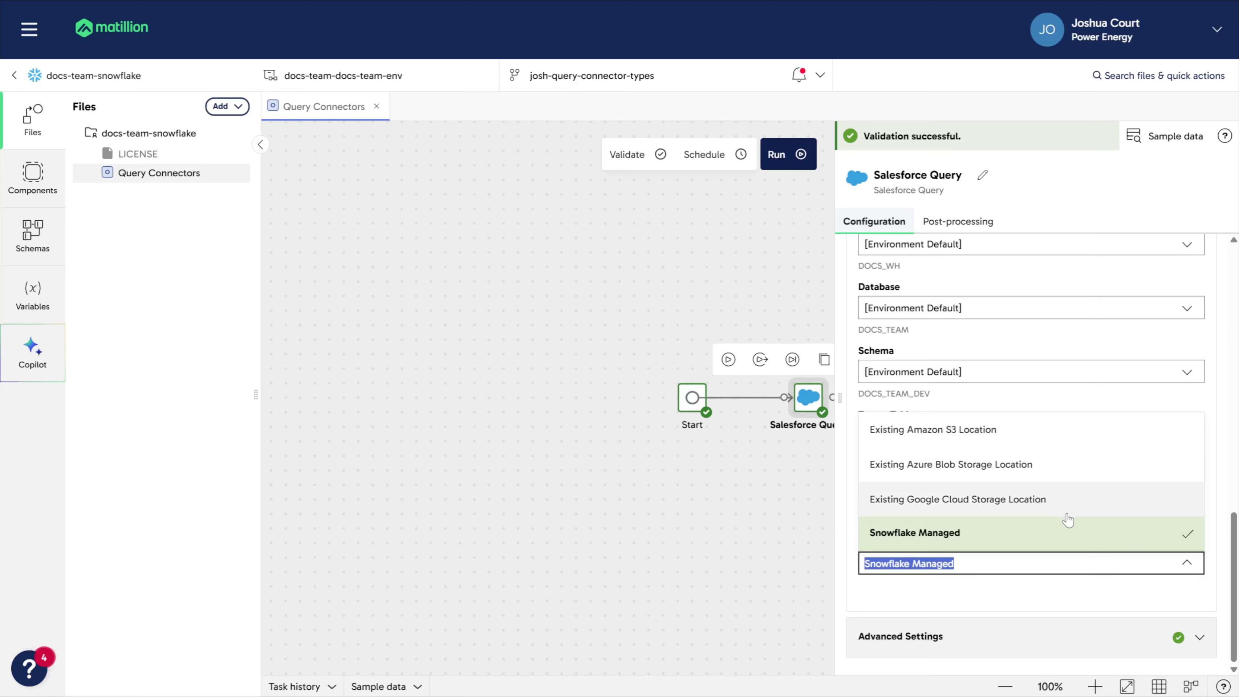
left_click(1060, 594)
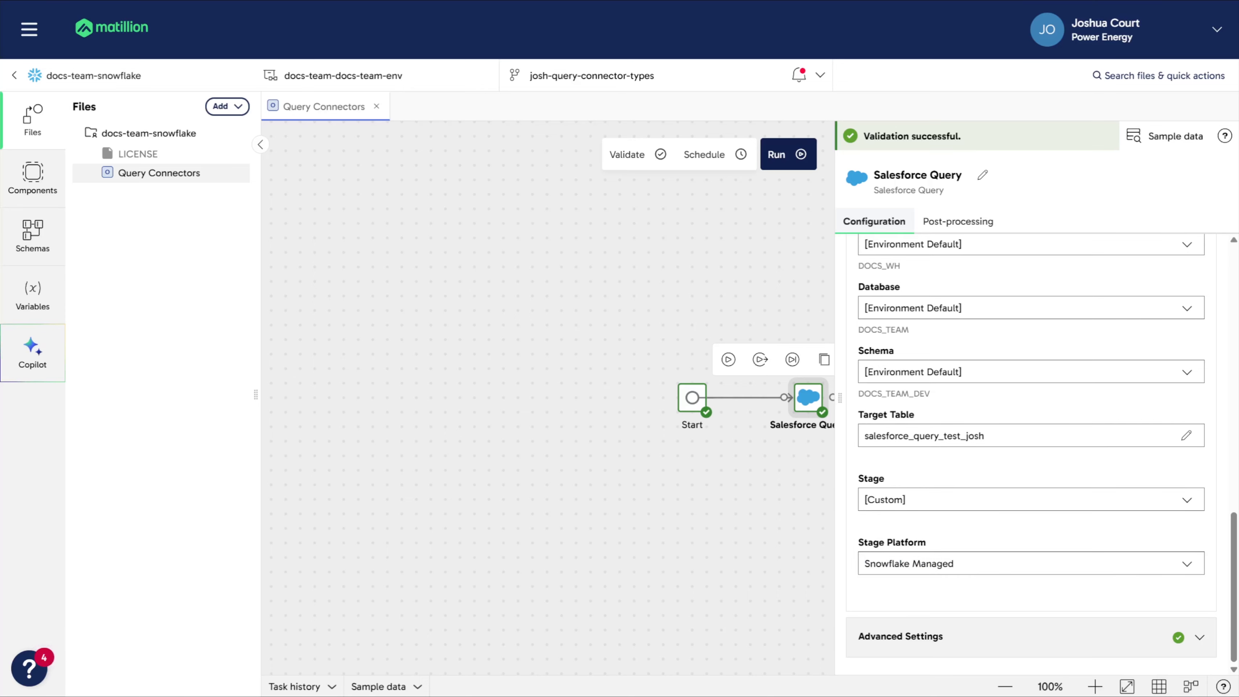
Try Existing Amazon S3 Location as the Stage Platform, checking its Stage Authentication options, and try Existing Google Cloud Storage Location
left_click(1128, 564)
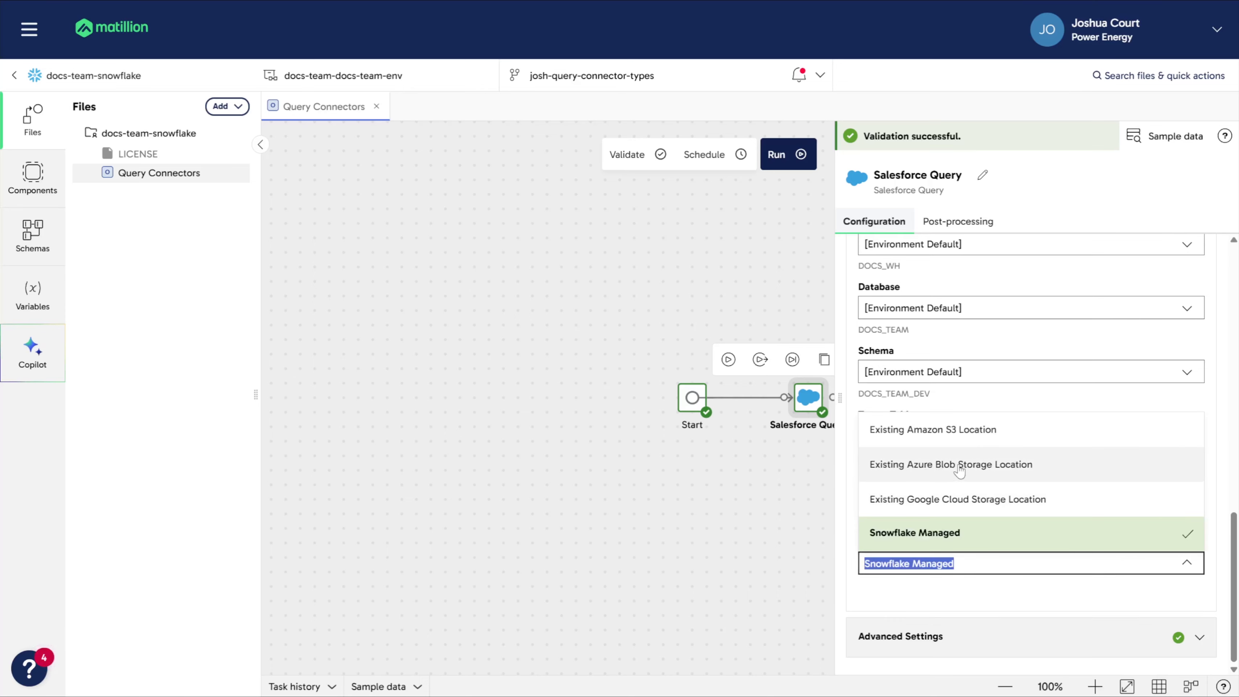
left_click(1016, 437)
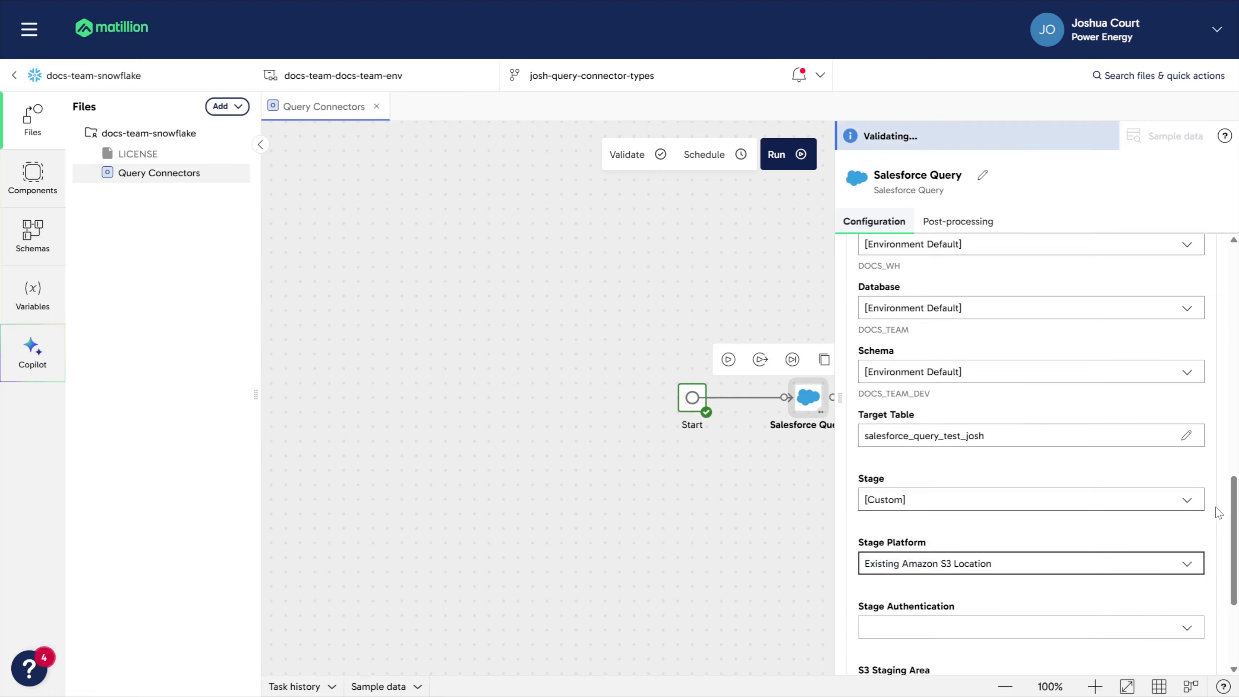
scroll(1218, 513, "down", 3)
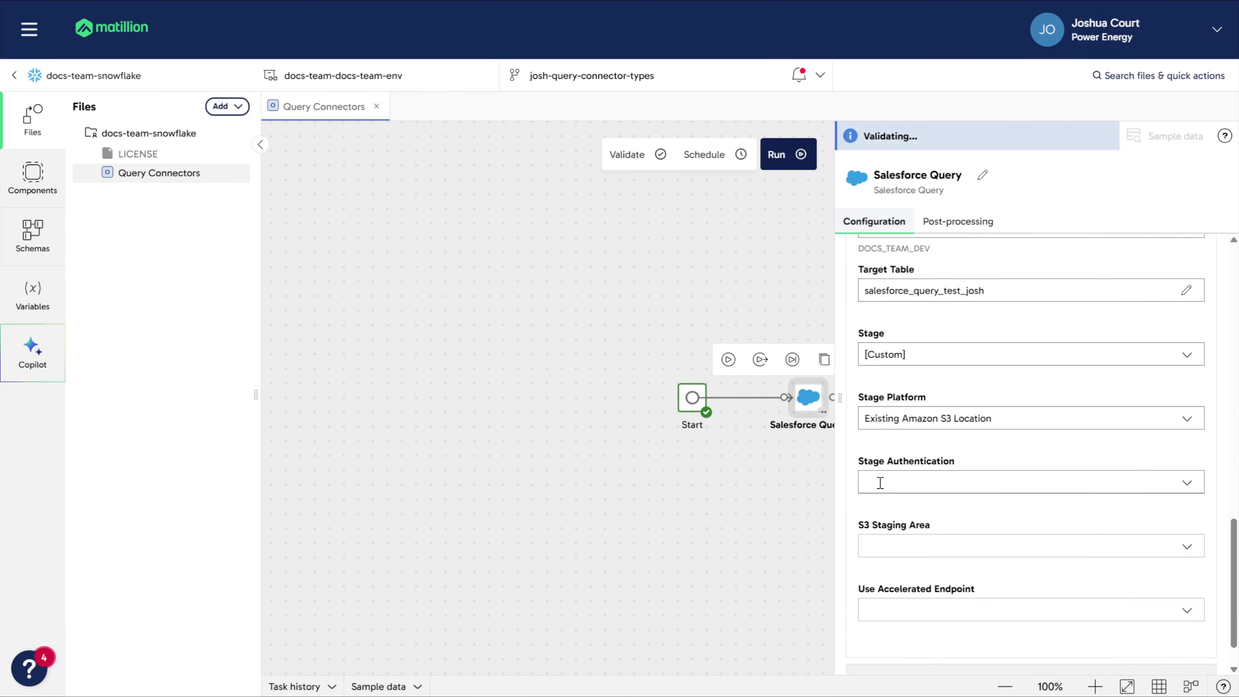
scroll(1057, 485, "down", 1)
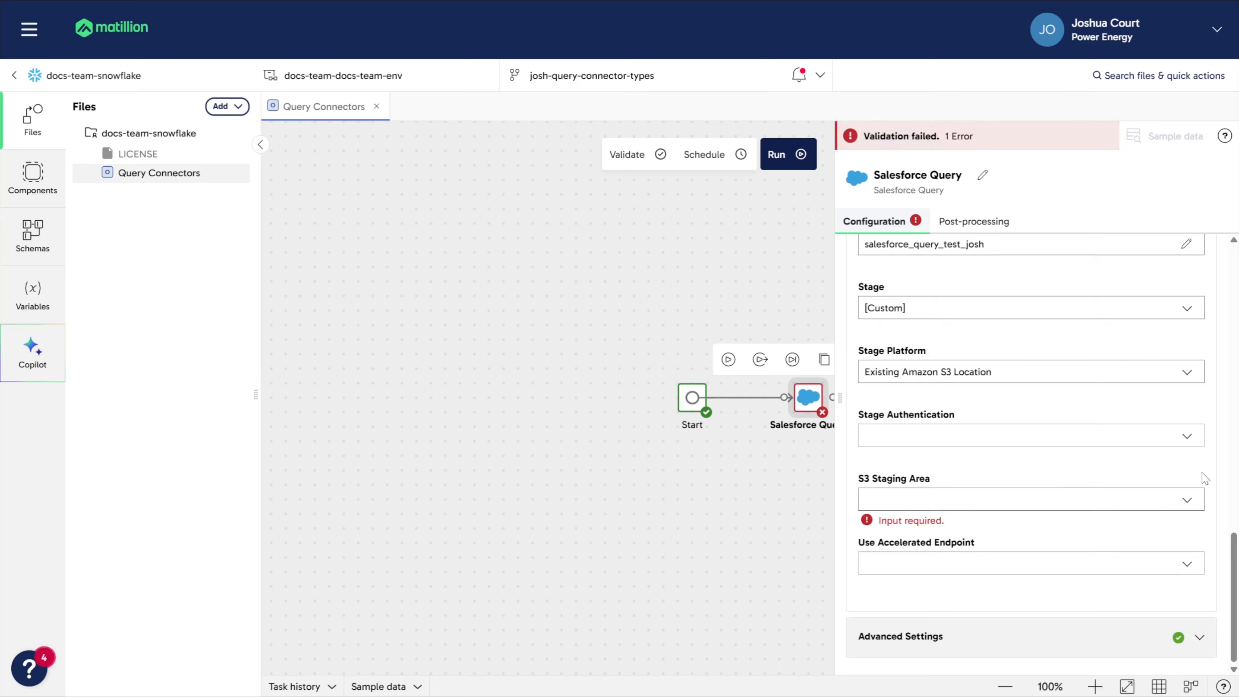
left_click(1181, 436)
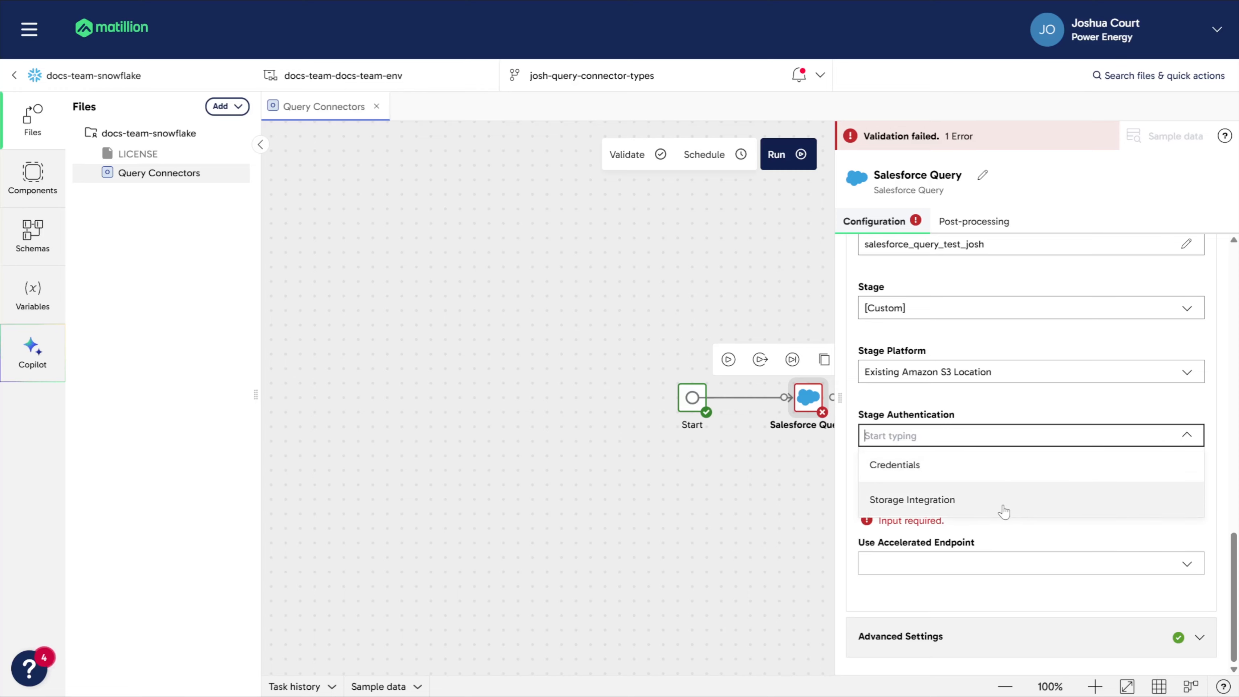
left_click(1220, 430)
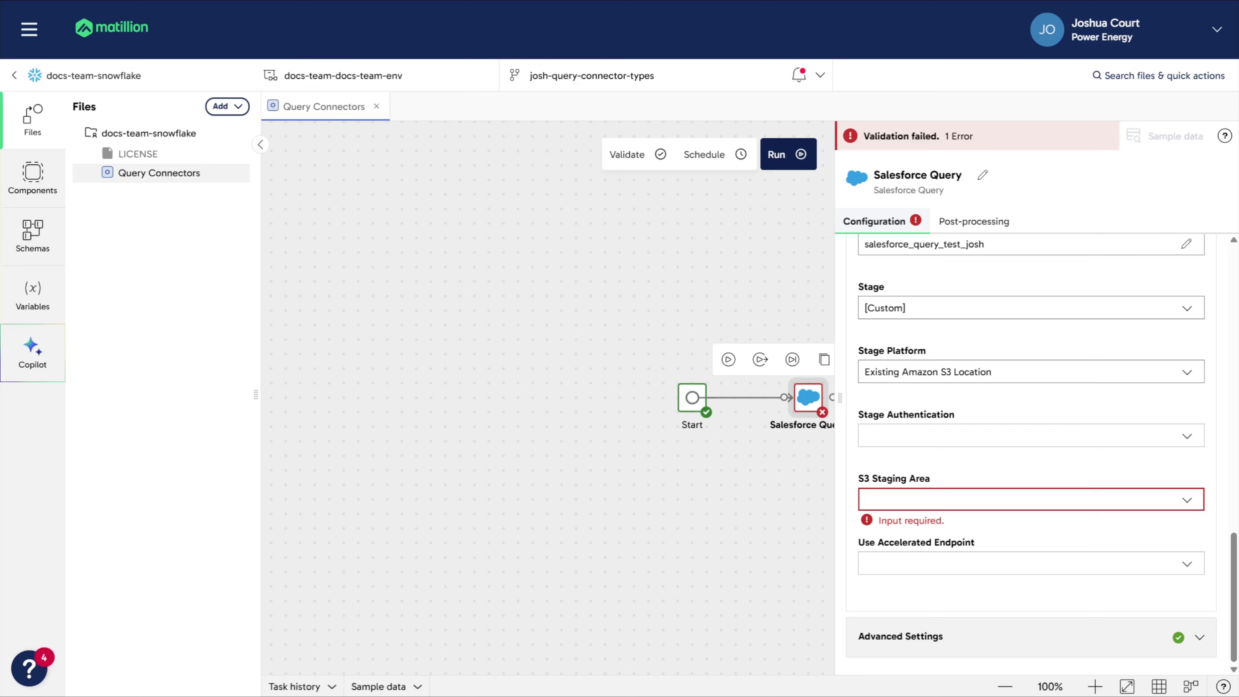
left_click(1188, 375)
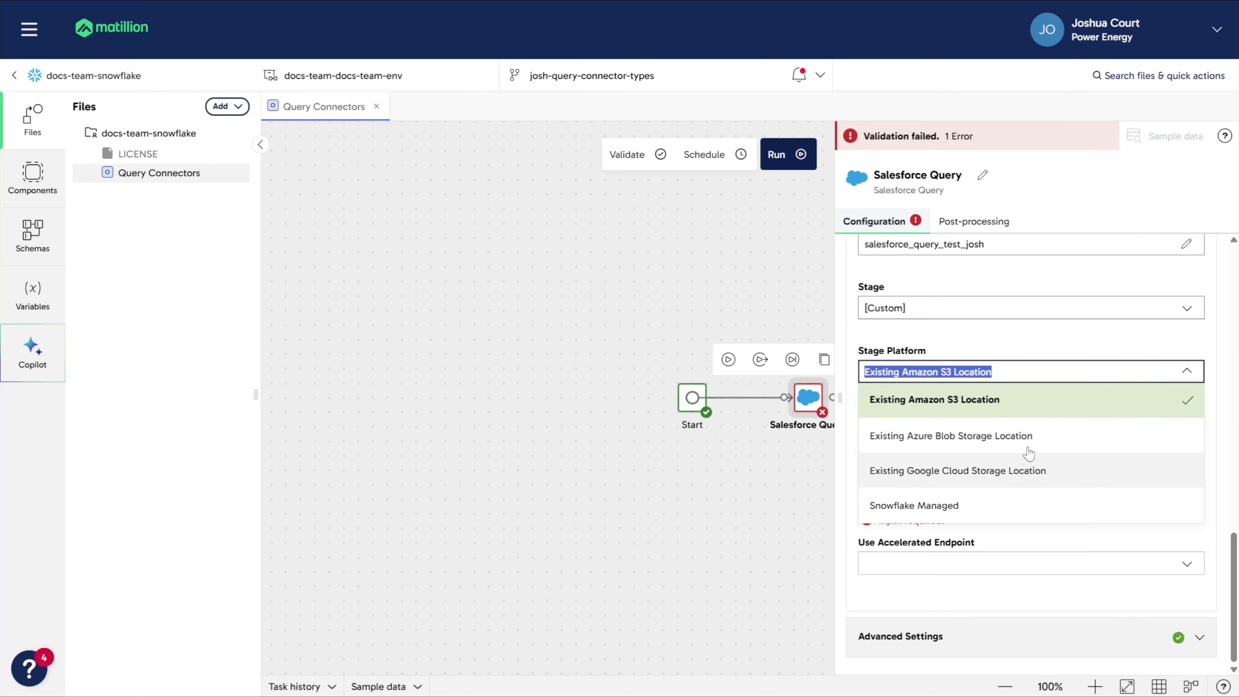
left_click(1027, 470)
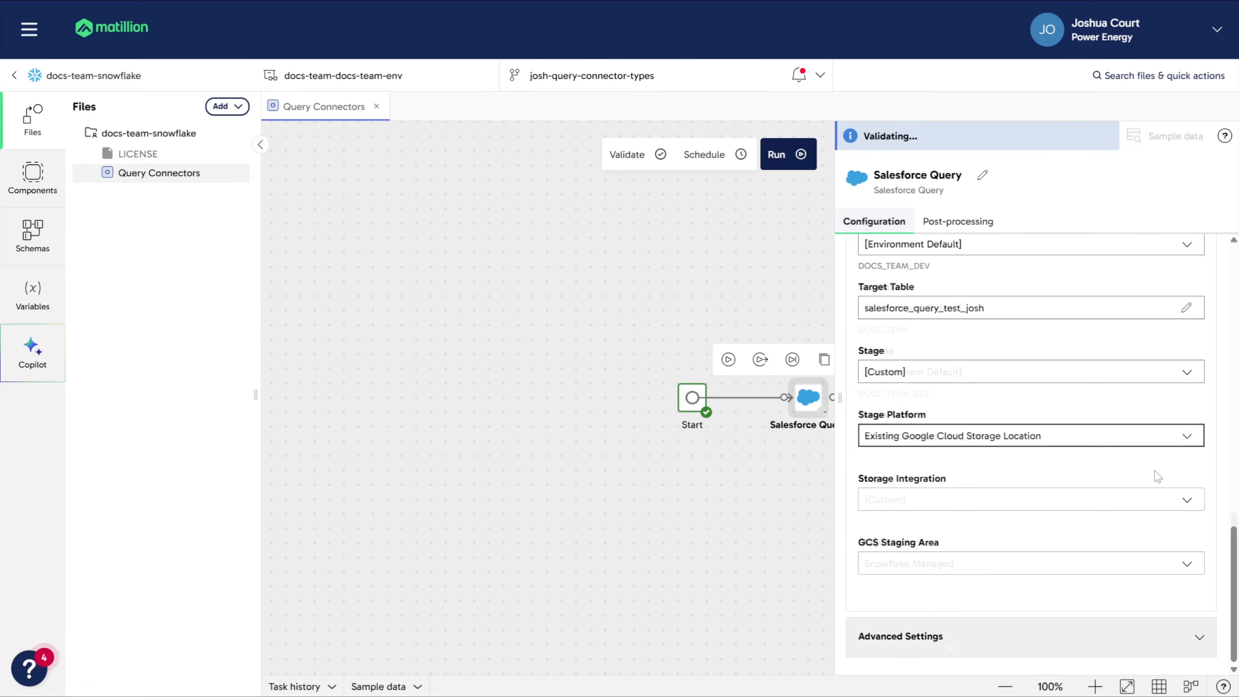
Expand the Advanced Settings section and review the Load Options of the Salesforce Query component
left_click(974, 640)
left_click_drag(1232, 502, 1230, 561)
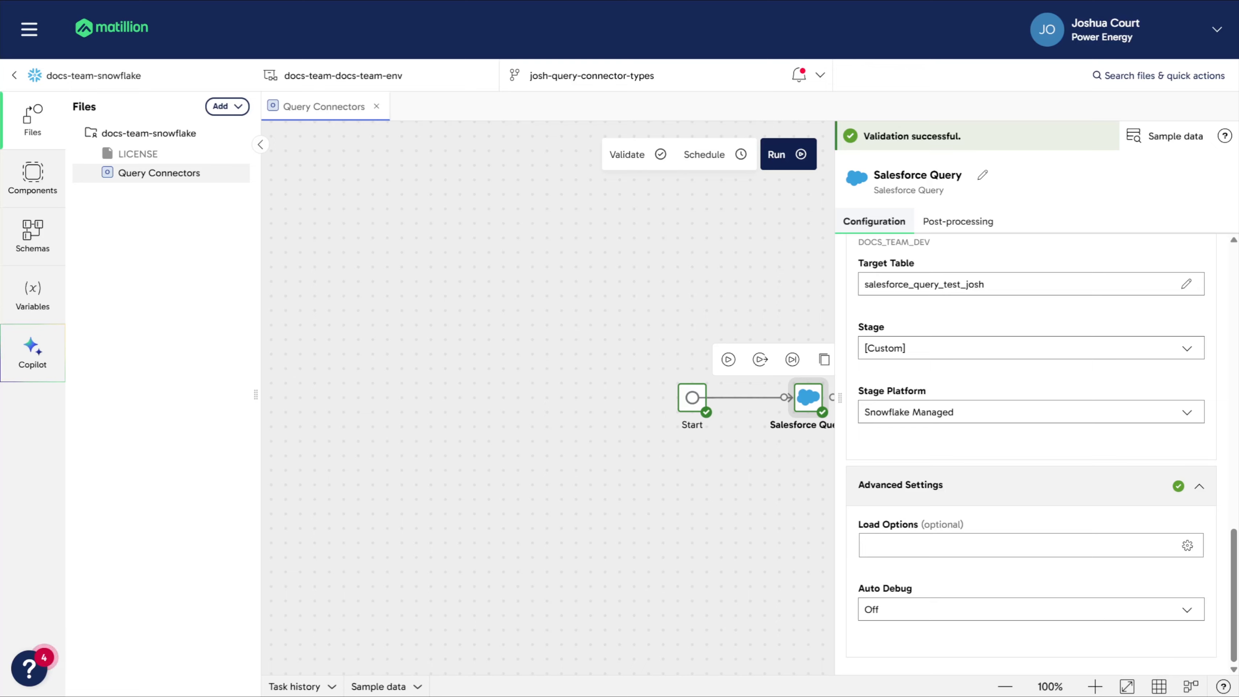
left_click(1187, 545)
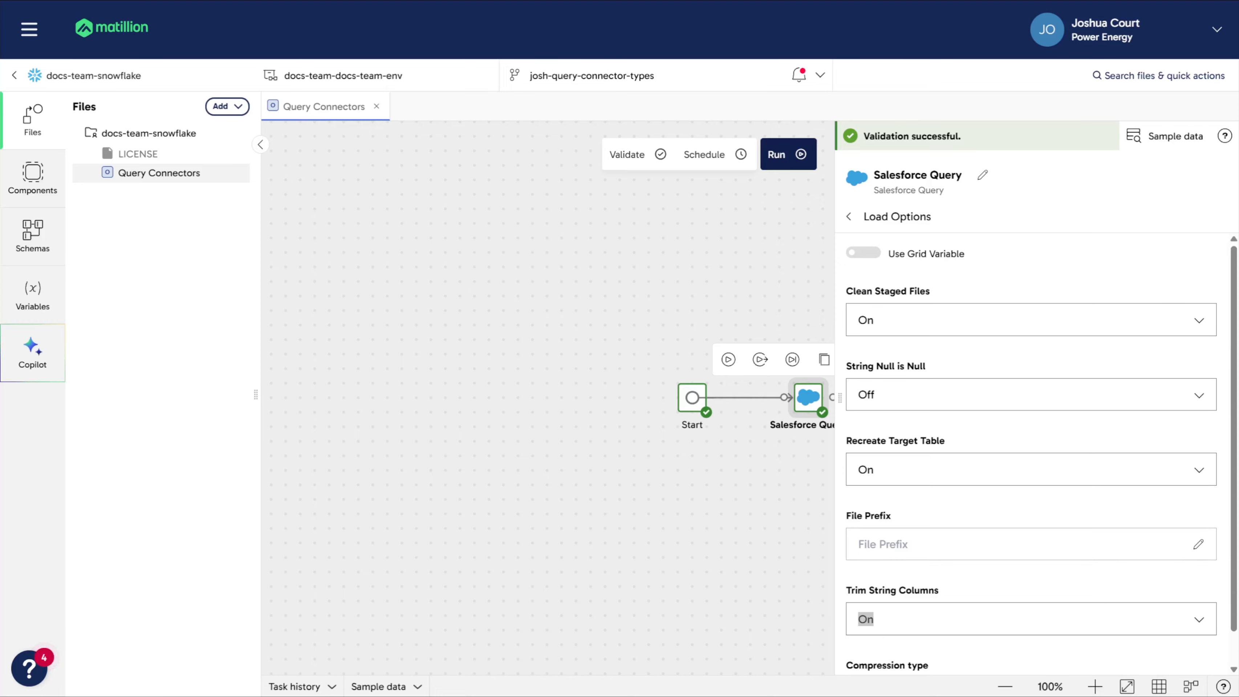
left_click(849, 216)
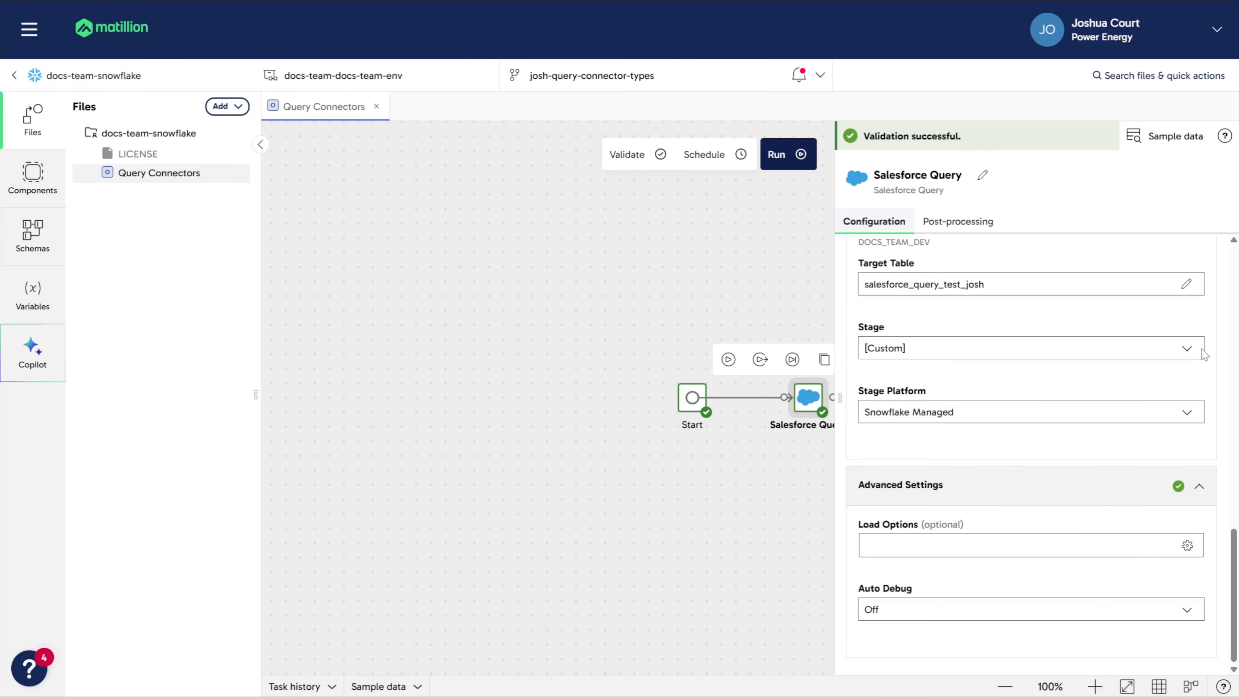
Validate the Query Connectors pipeline and run it
left_click(634, 168)
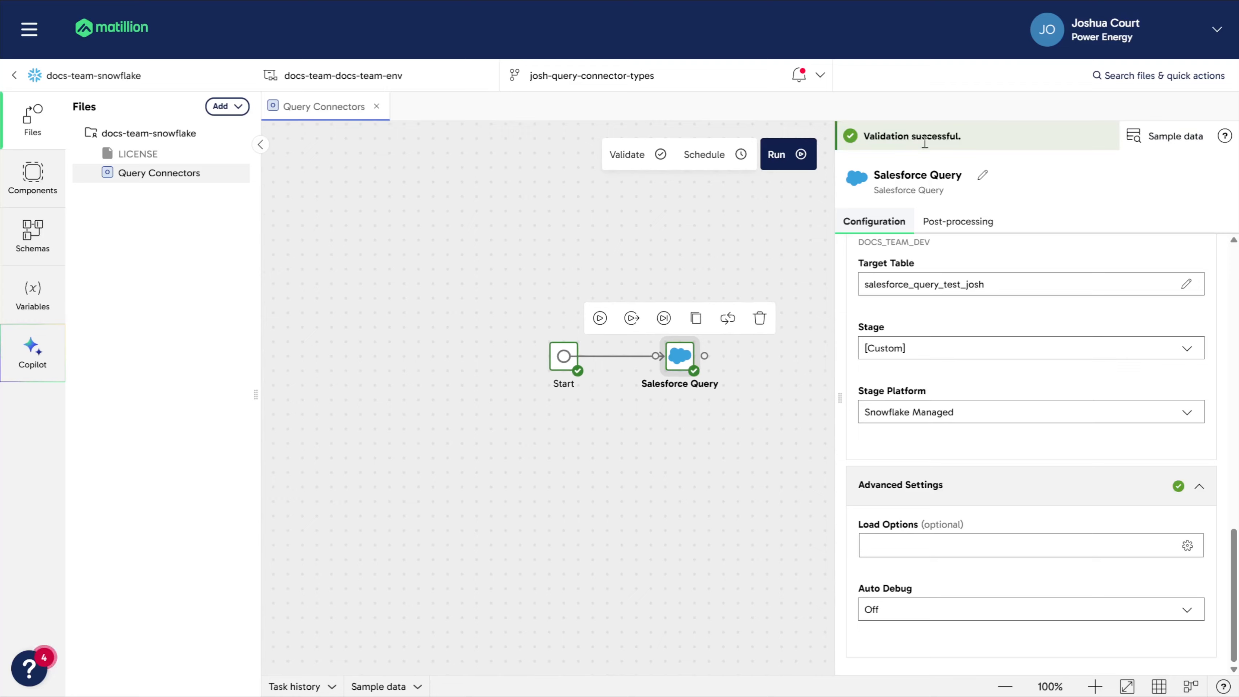
left_click(799, 156)
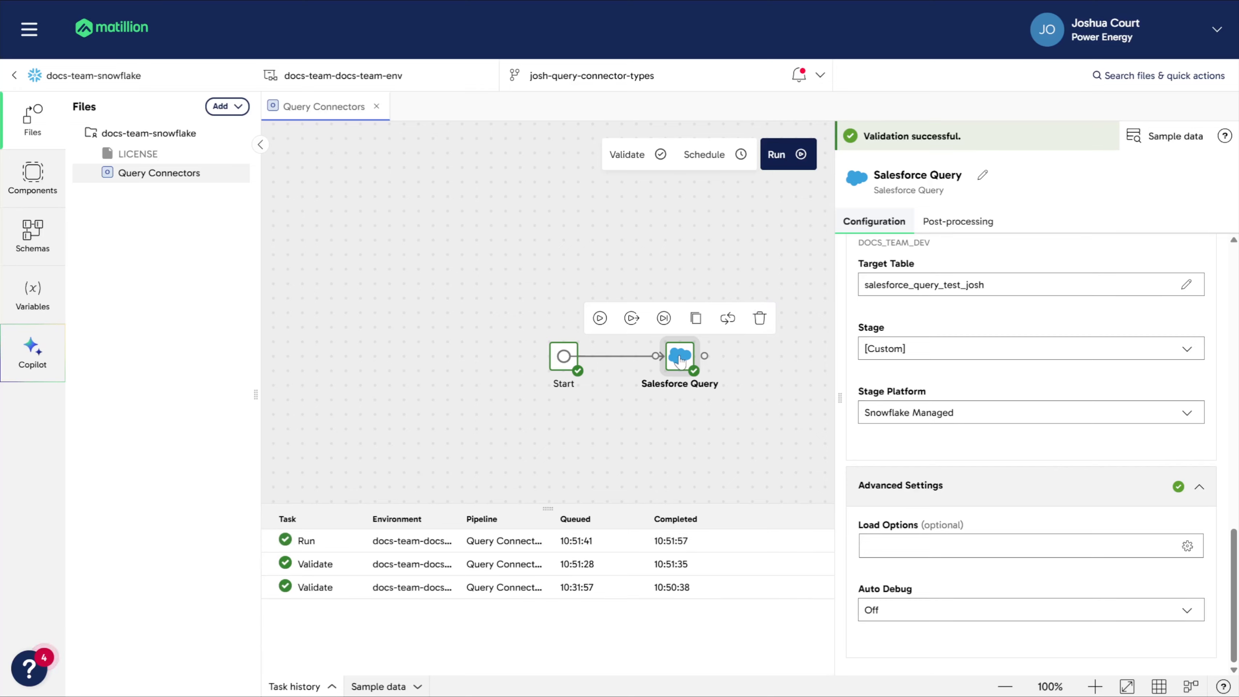
Fetch a 25-row data sample from the Salesforce Query component and enlarge the sample area
left_click(383, 686)
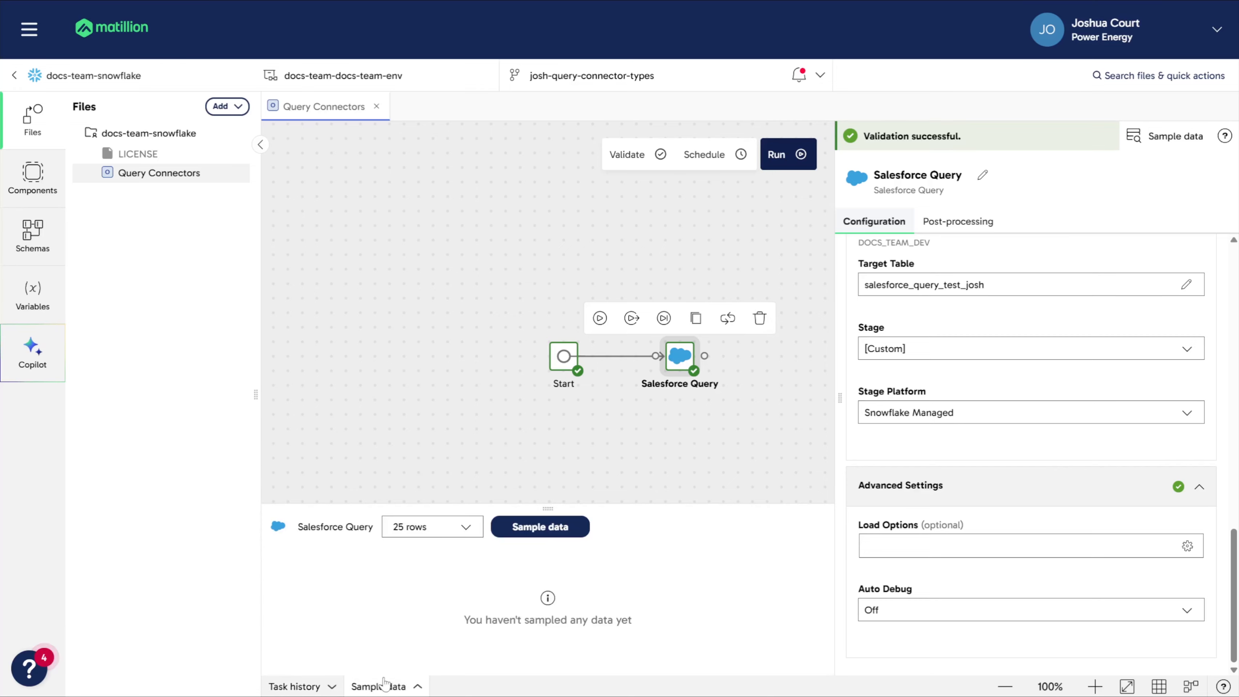
left_click(541, 526)
left_click_drag(537, 506, 542, 432)
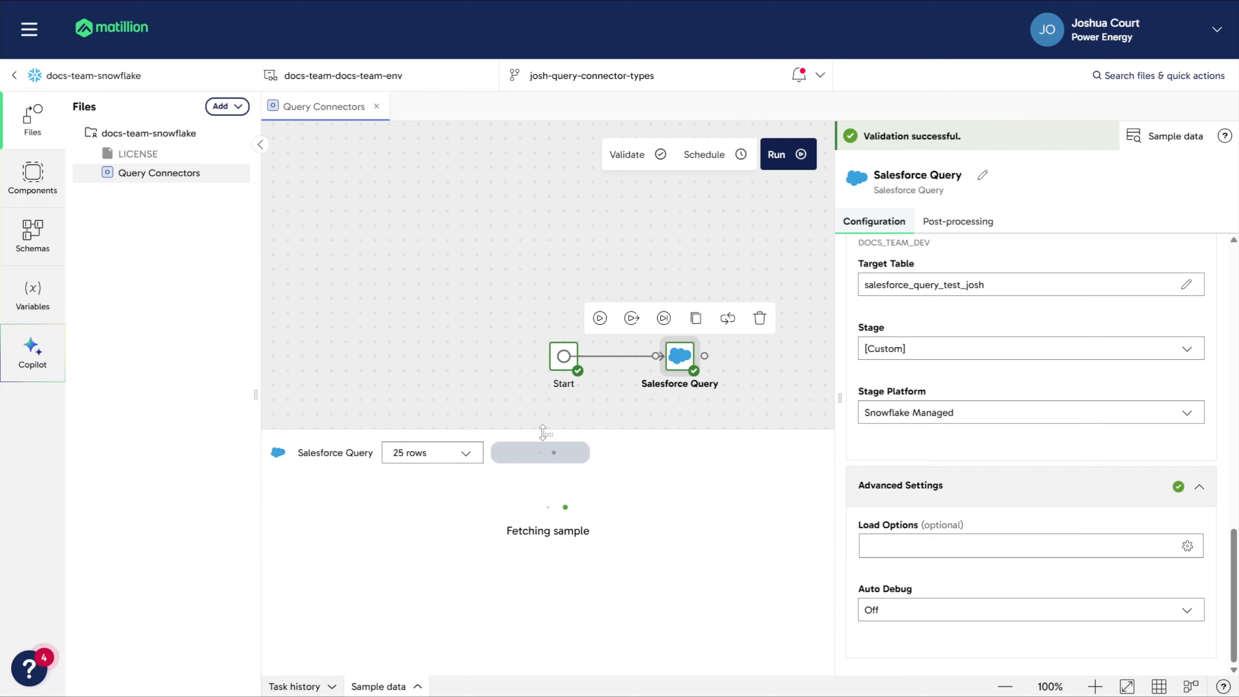